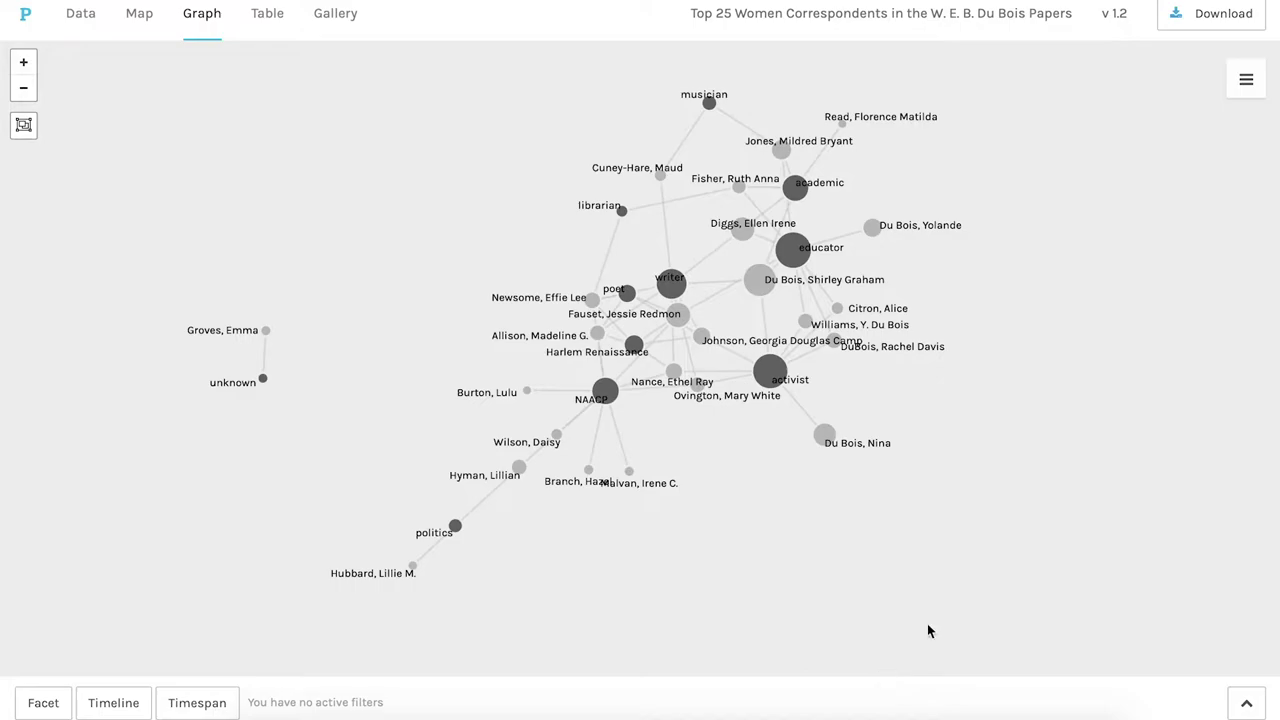
- Turn off node sizing and change the graph target from work to relationship
left_click(1246, 84)
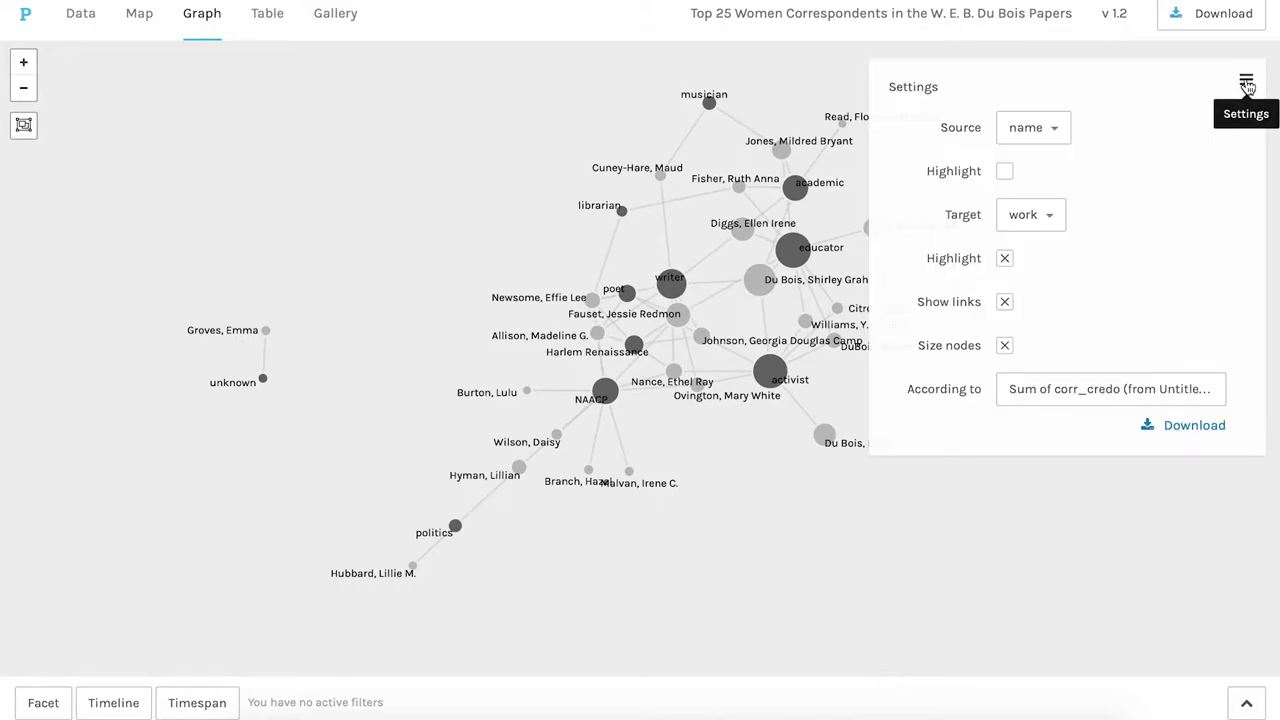
left_click(1006, 348)
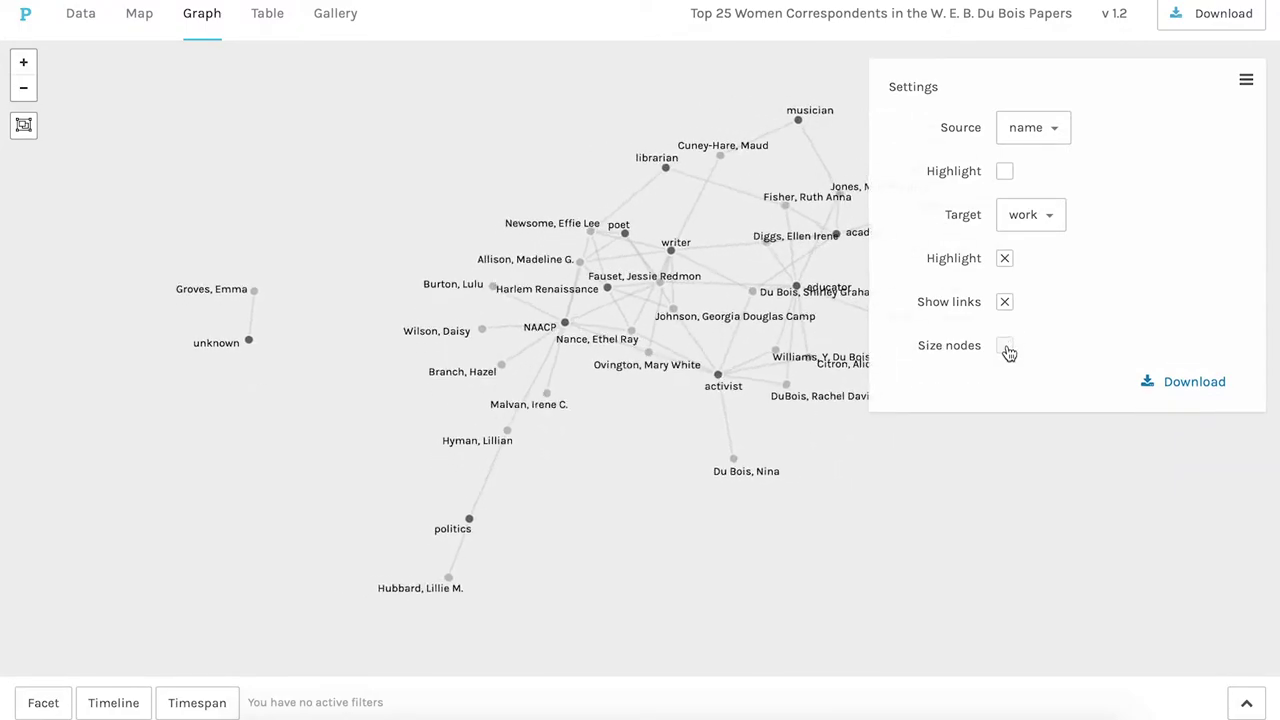
left_click(1045, 220)
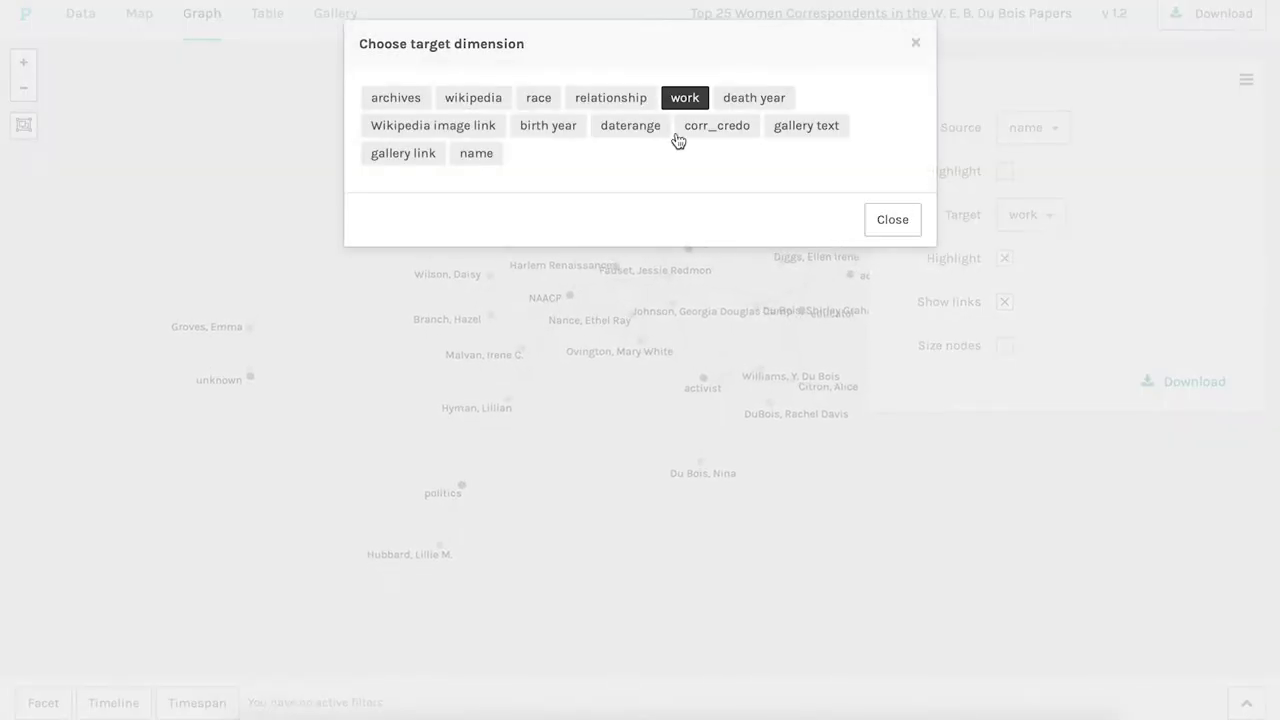
left_click(629, 97)
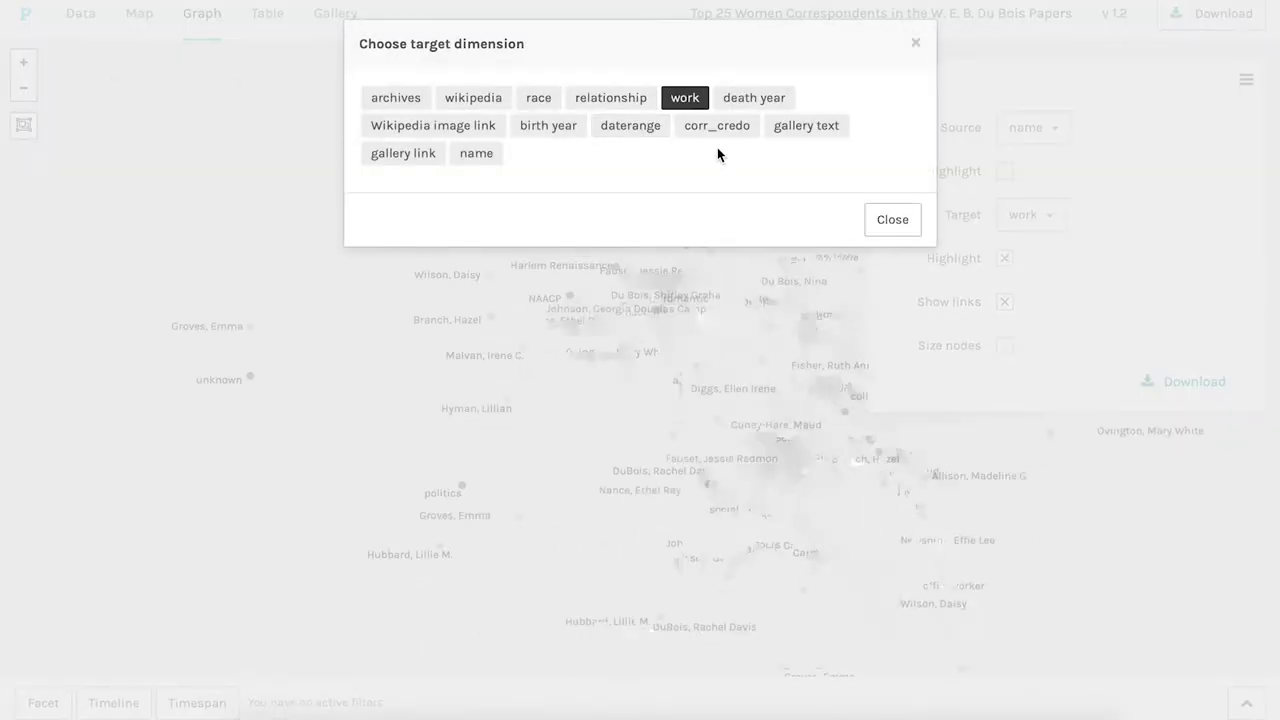
left_click(887, 220)
left_click(1246, 80)
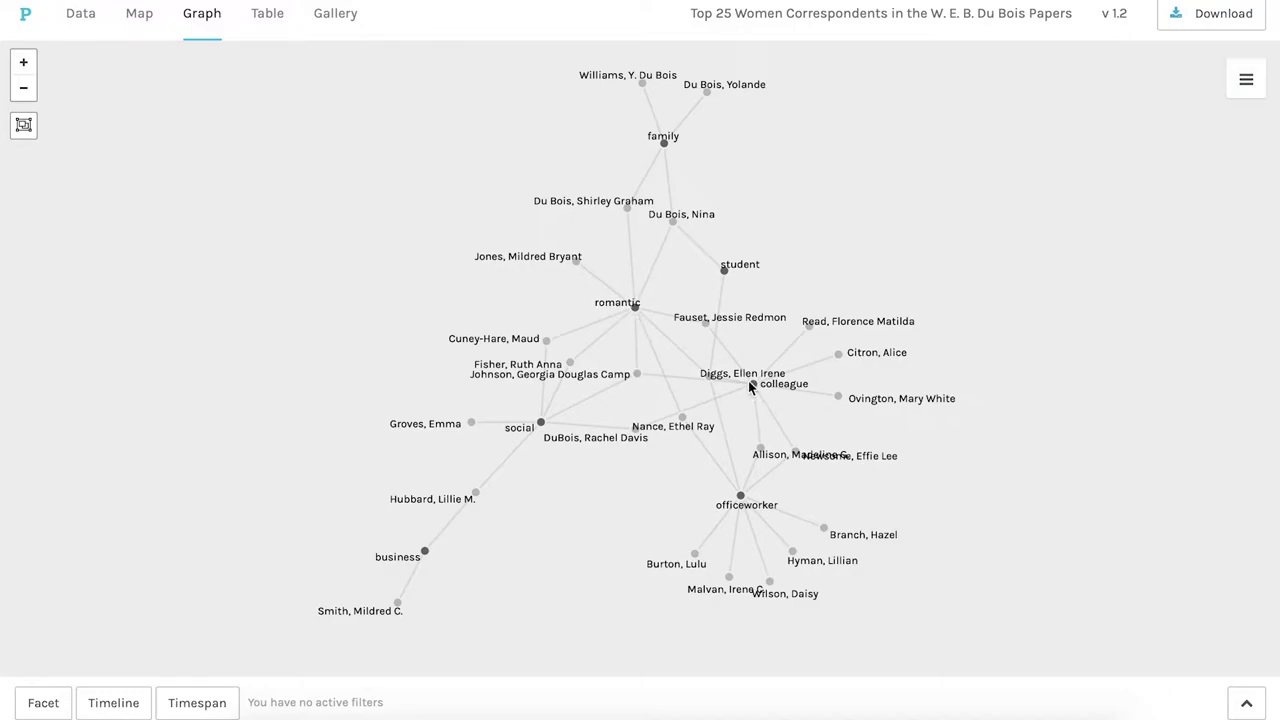
- Expand the filters and, in the Work, Relationship facet, filter work to NAACP
left_click(1249, 704)
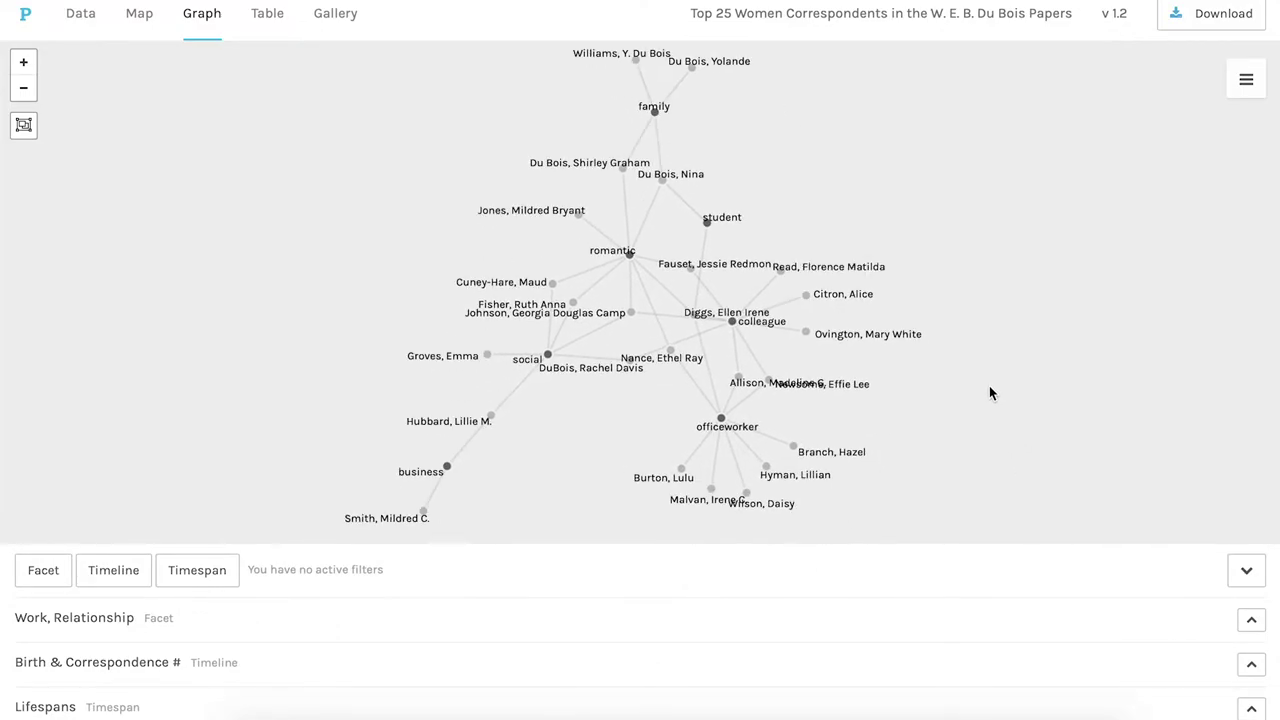
left_click(1252, 622)
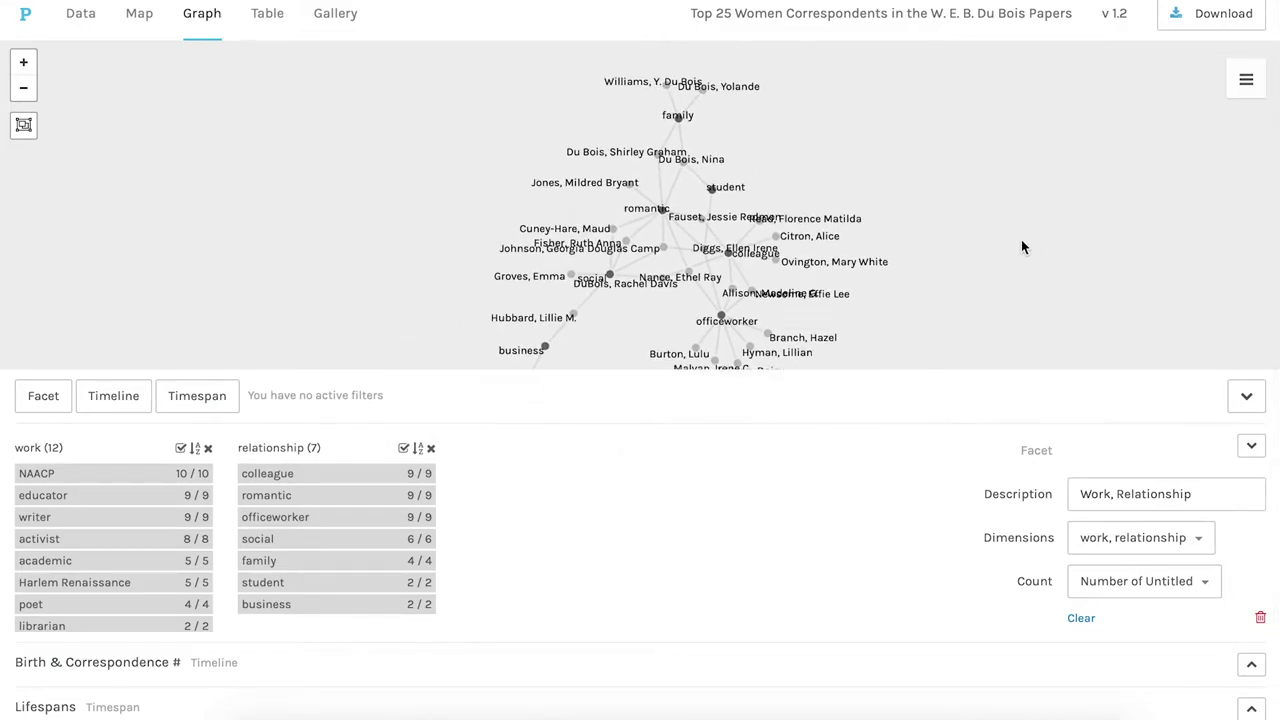
left_click(141, 478)
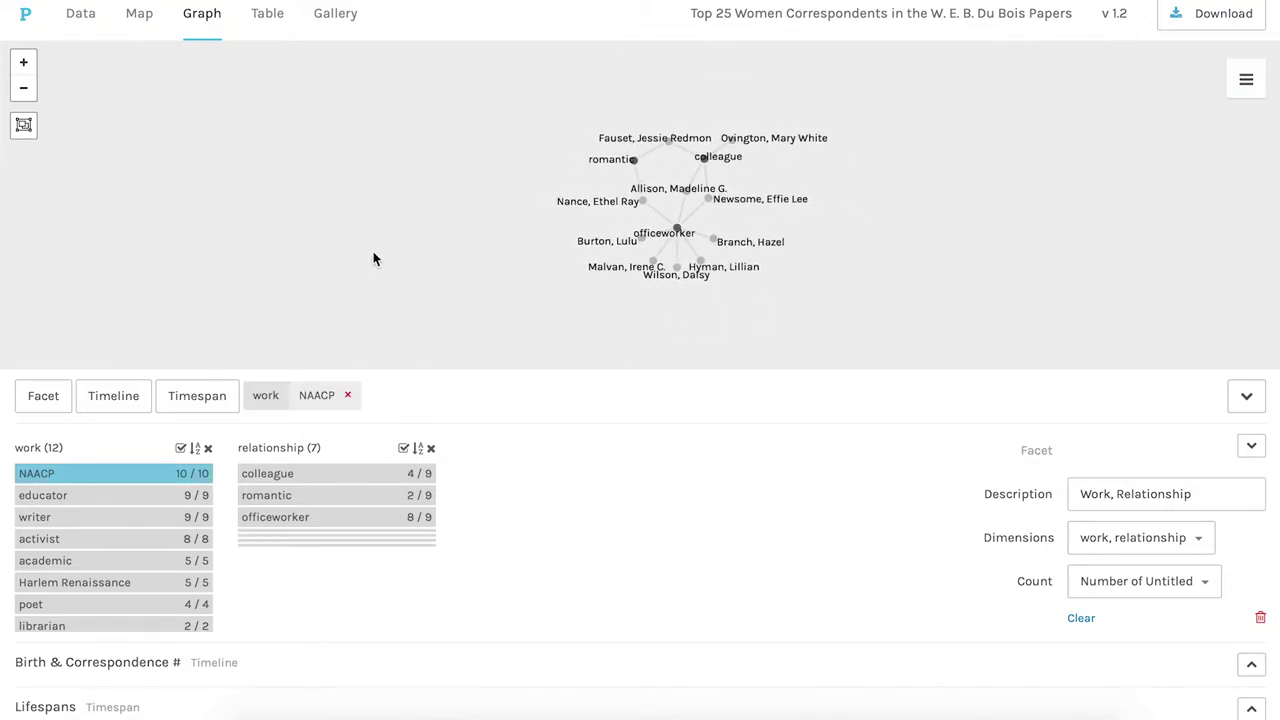
- Try colleague, then officeworker relationship filters, removing each afterward
left_click(345, 476)
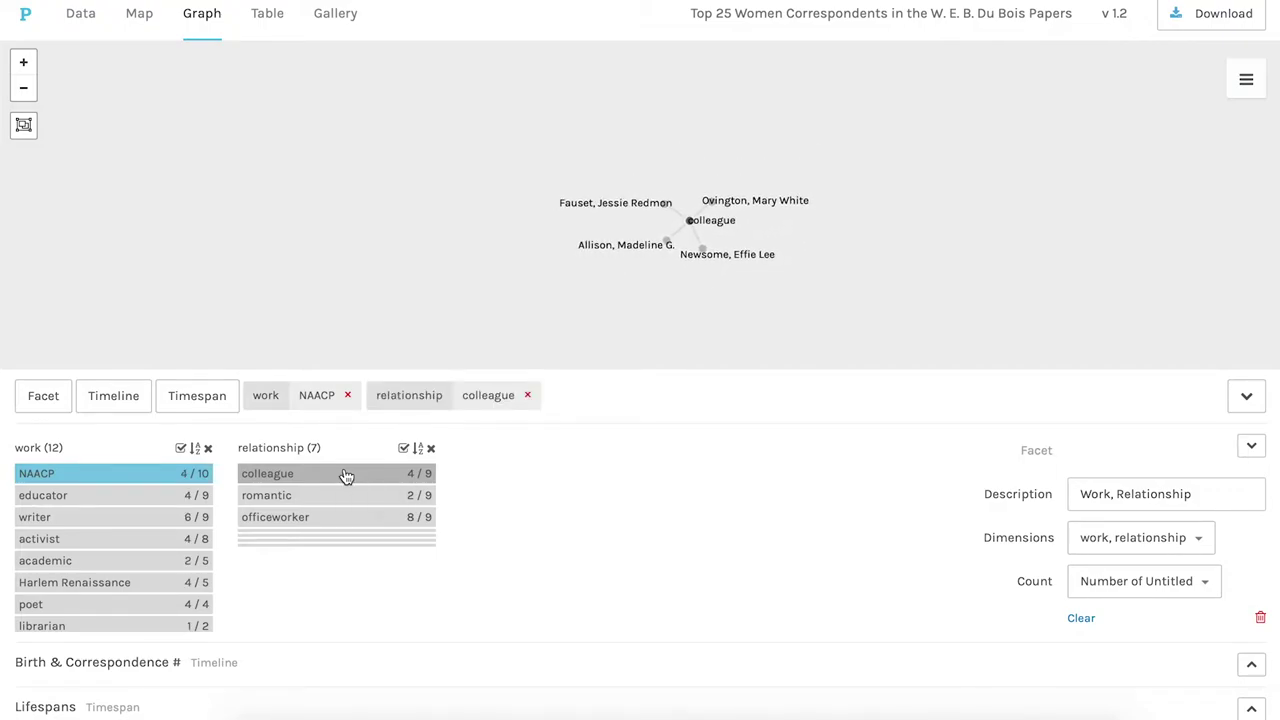
left_click(345, 476)
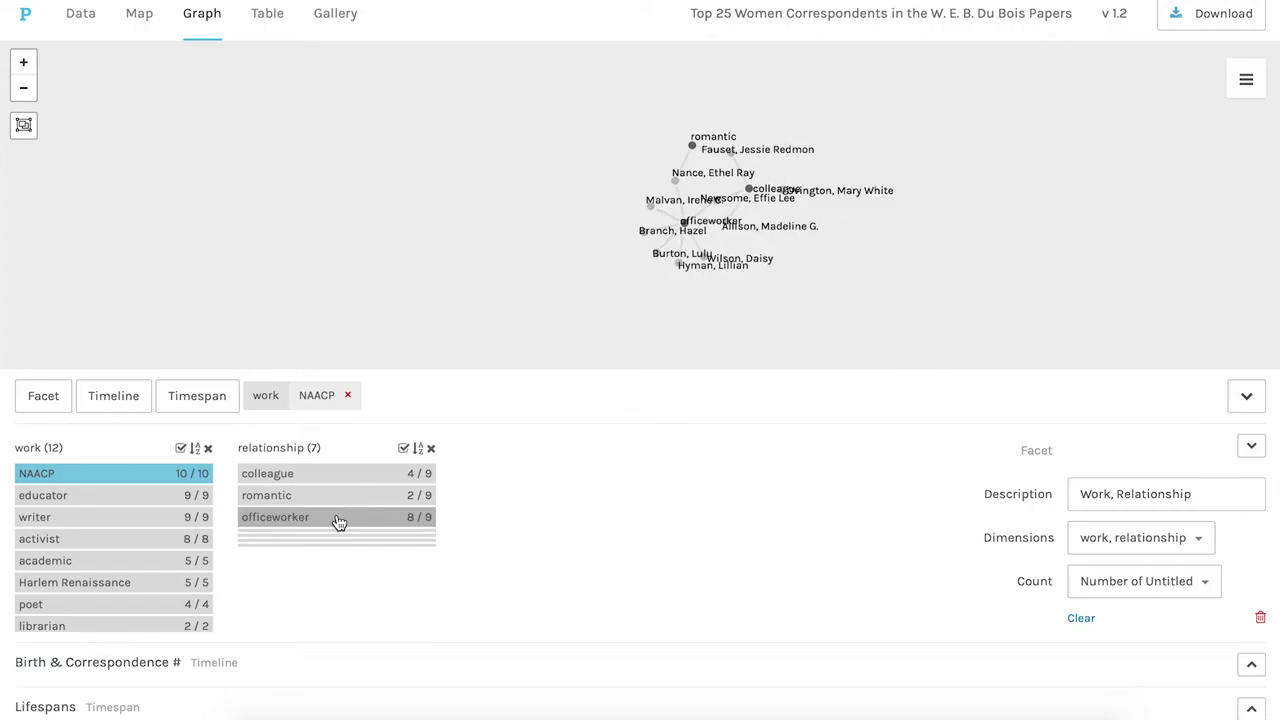
left_click(338, 520)
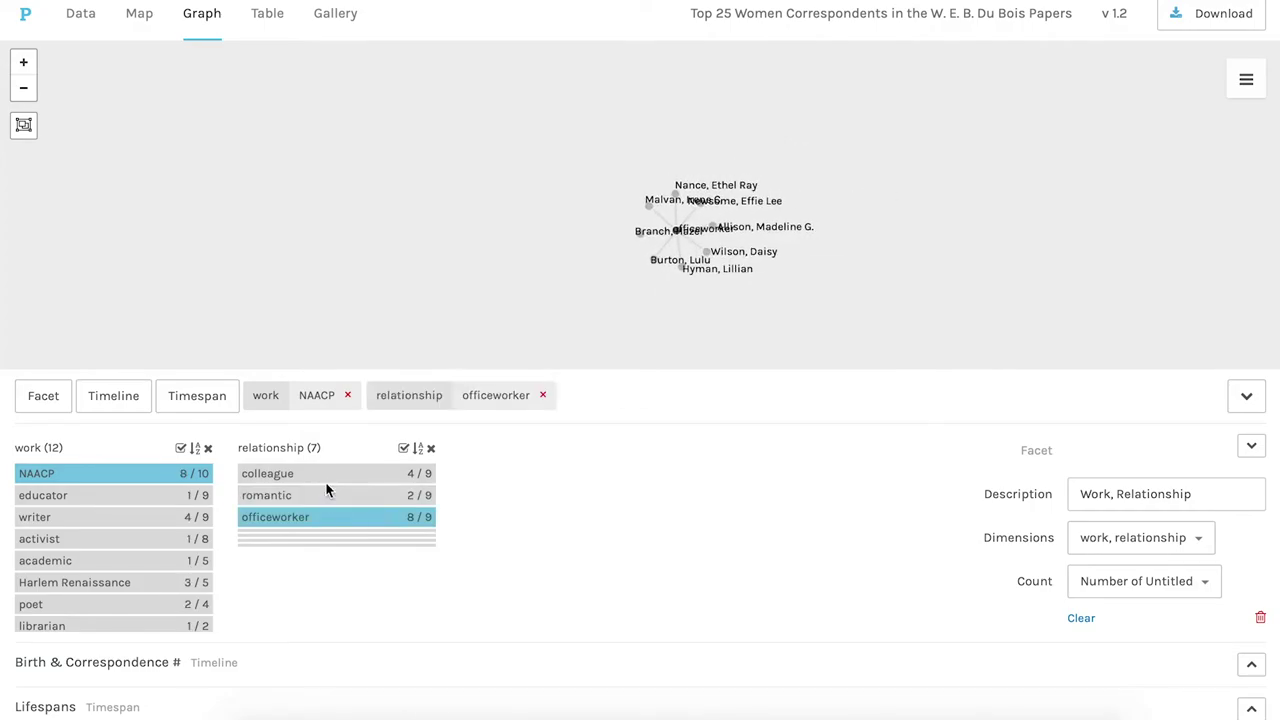
left_click(322, 520)
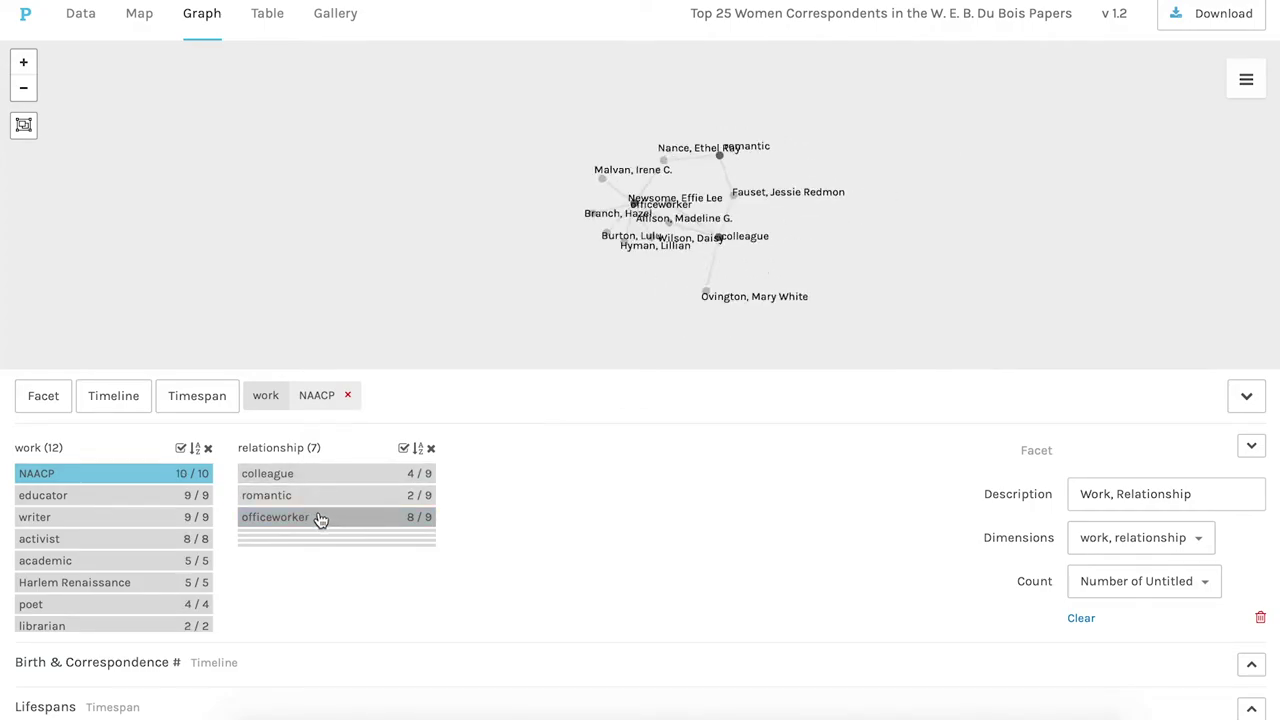
- Replace NAACP with Harlem Renaissance, poet and writer filters, briefly adding romantic
left_click(117, 473)
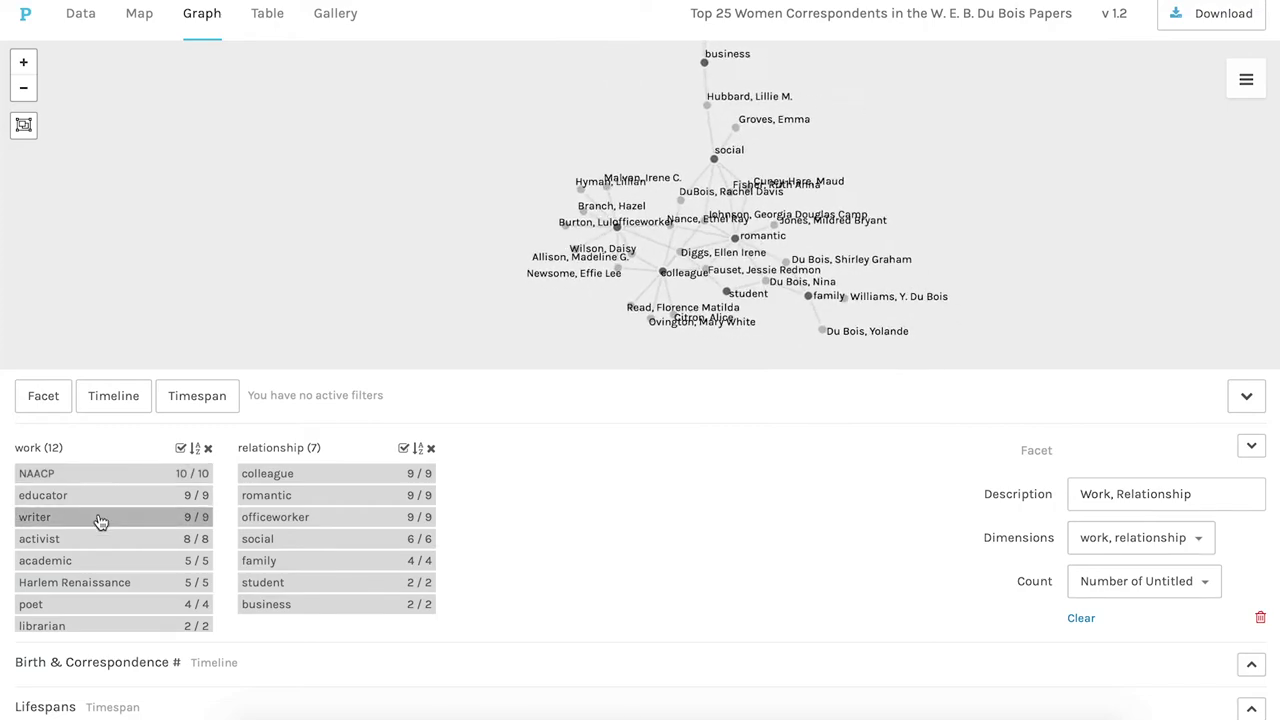
left_click(98, 588)
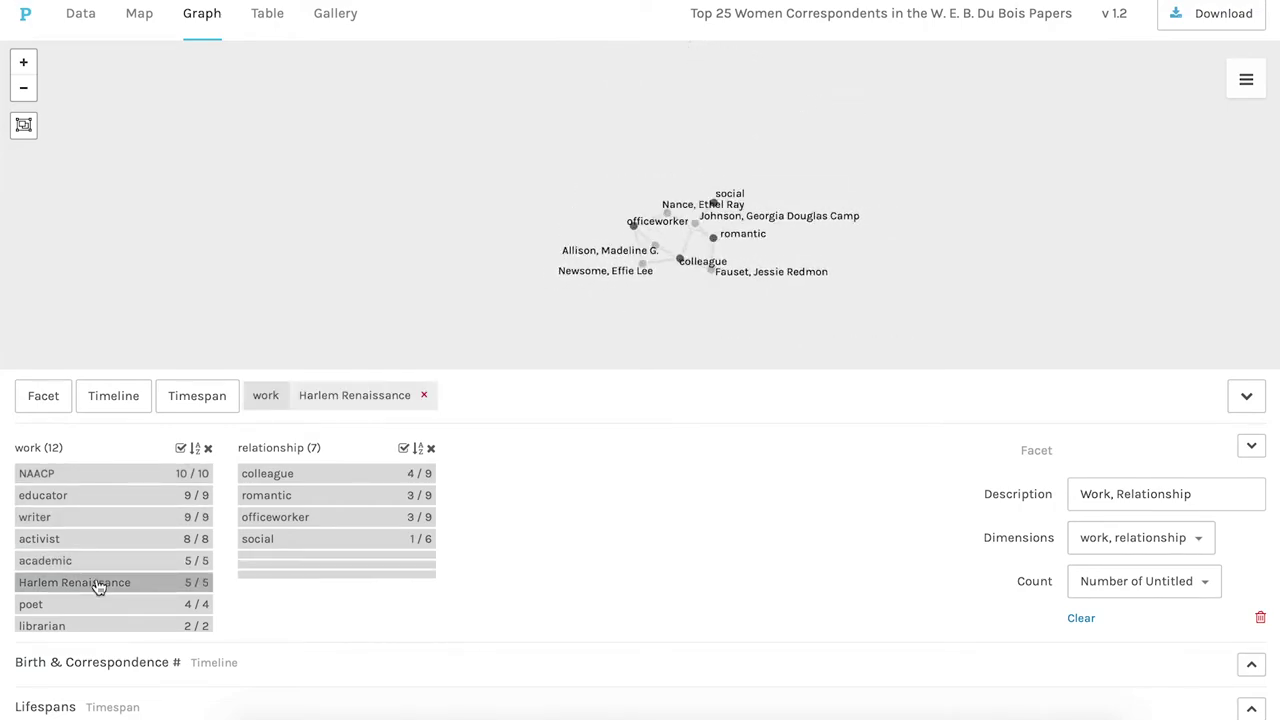
left_click(96, 606)
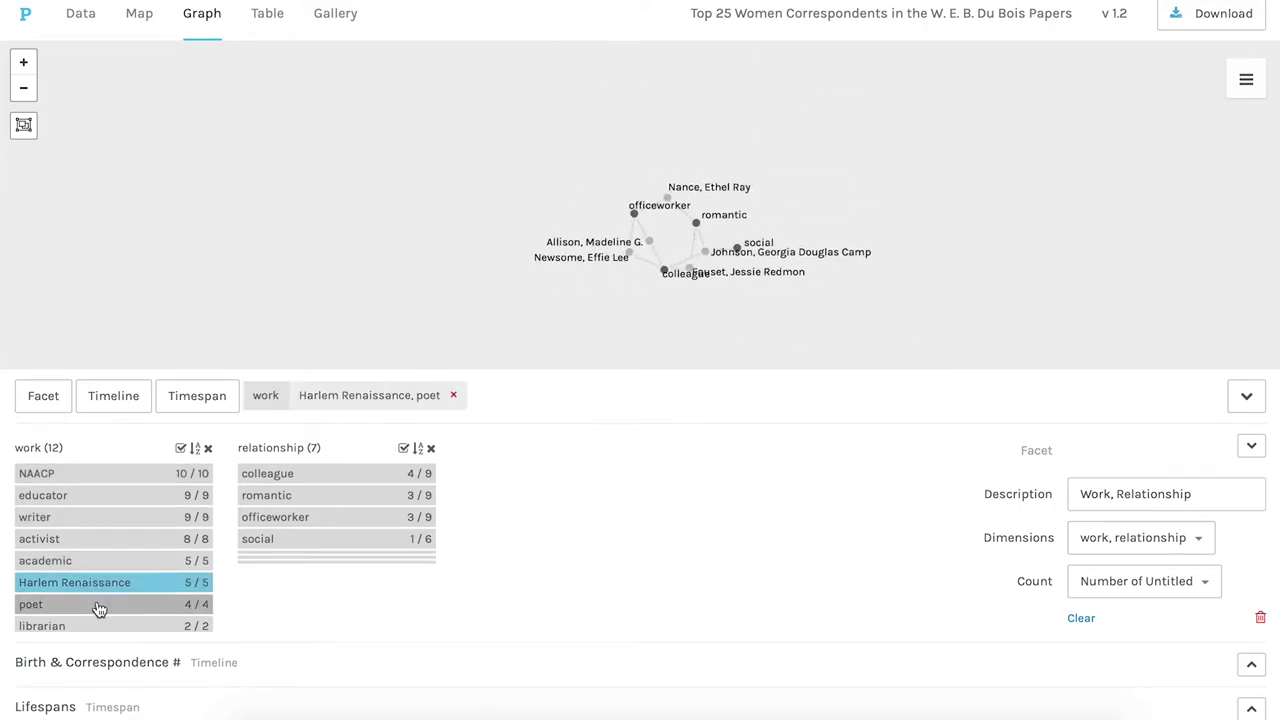
left_click(78, 516)
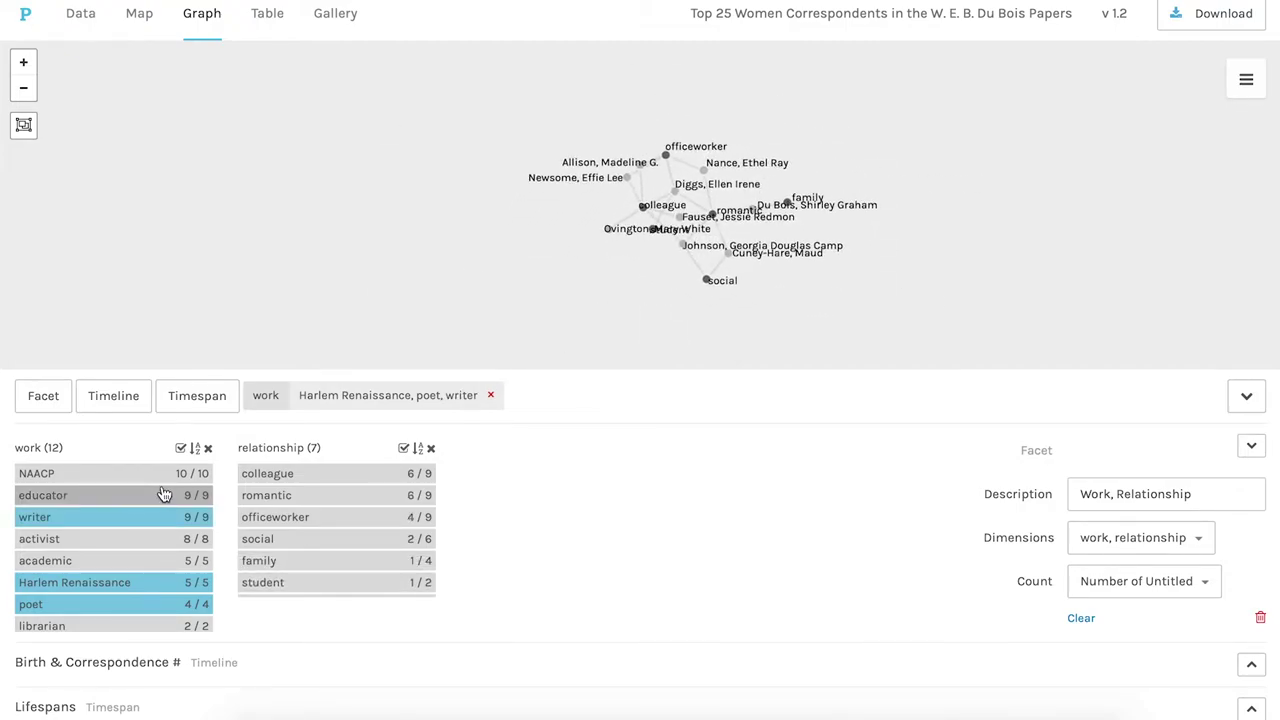
left_click(288, 499)
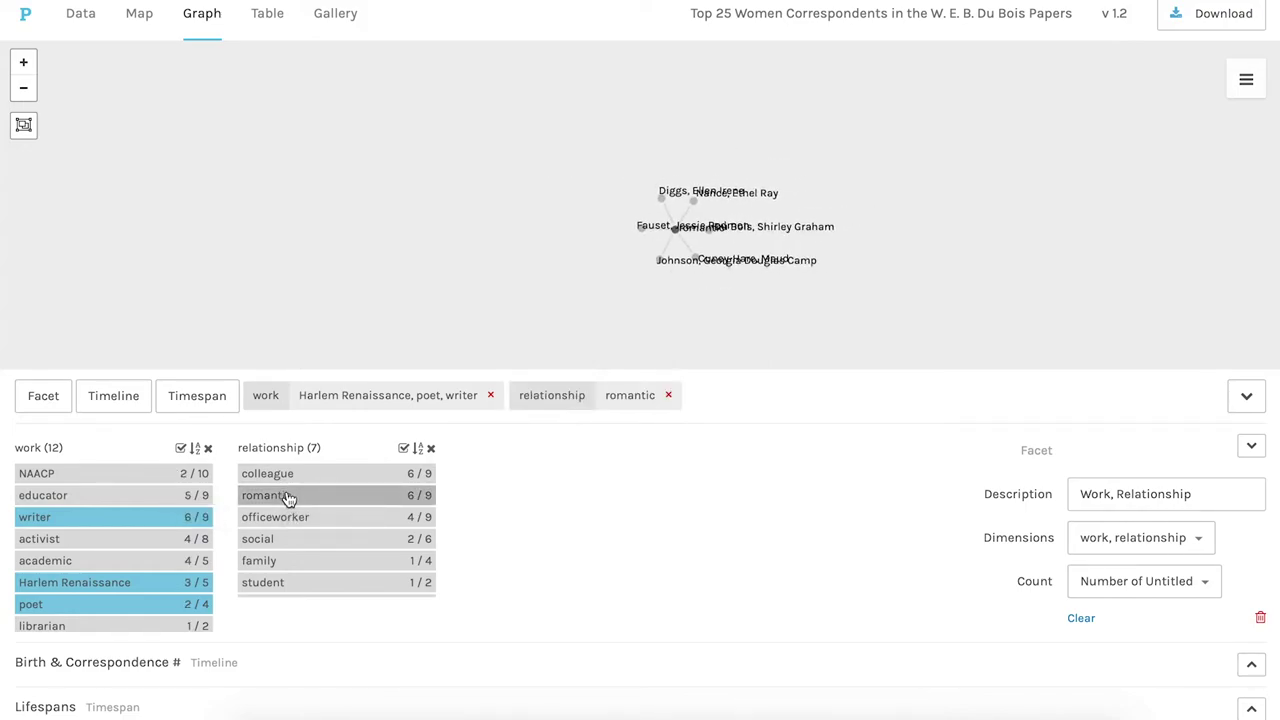
left_click(288, 499)
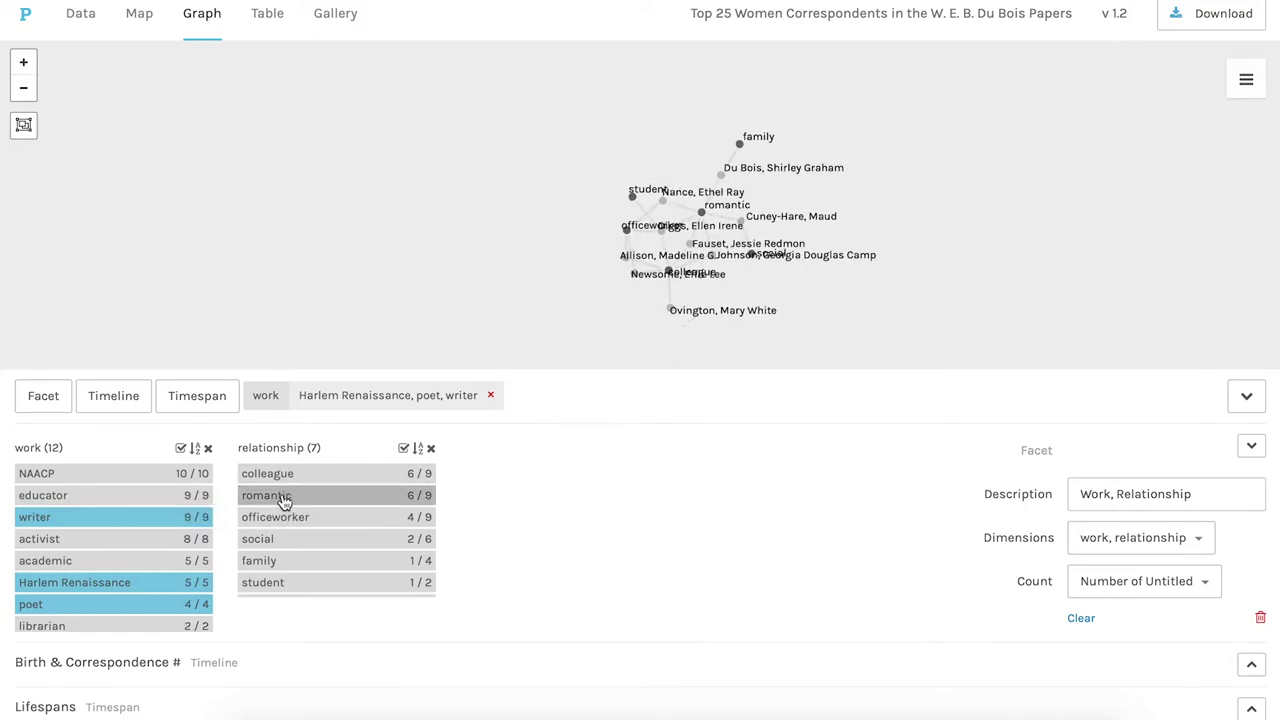
- Clear work filters, try poet and librarian filters alone, then clear them
left_click(143, 518)
left_click(95, 584)
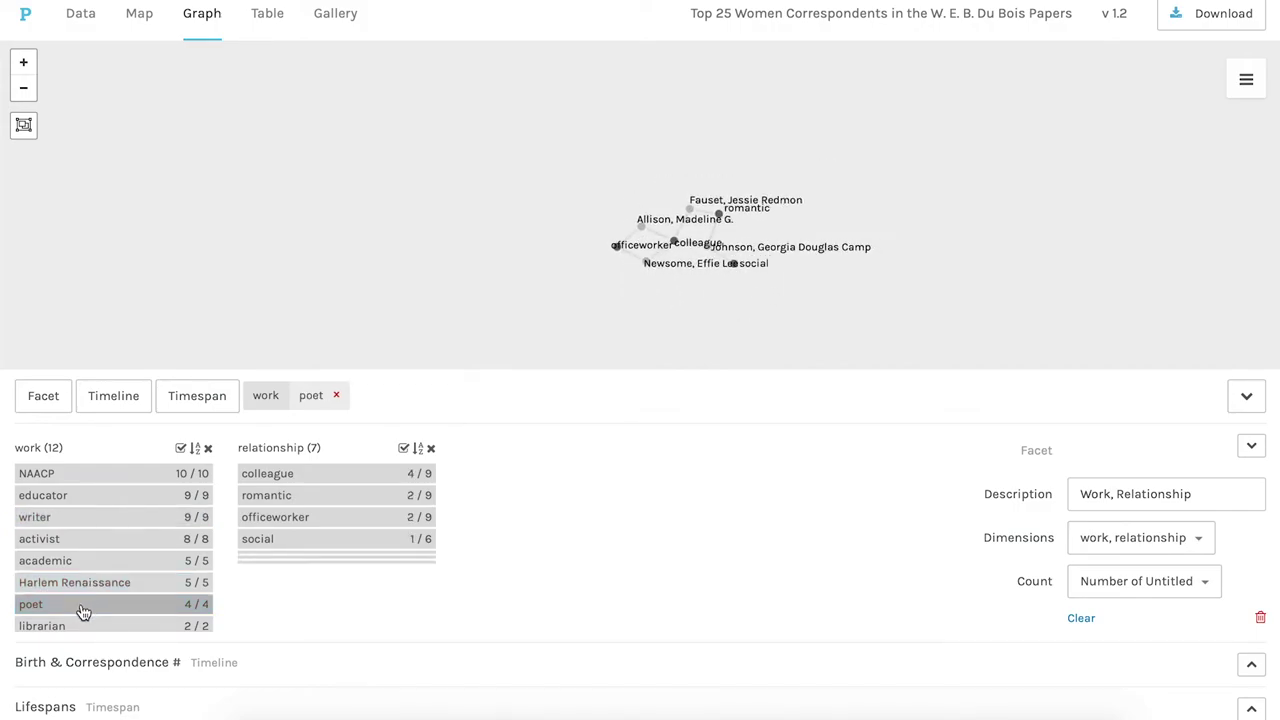
left_click(86, 605)
left_click(77, 630)
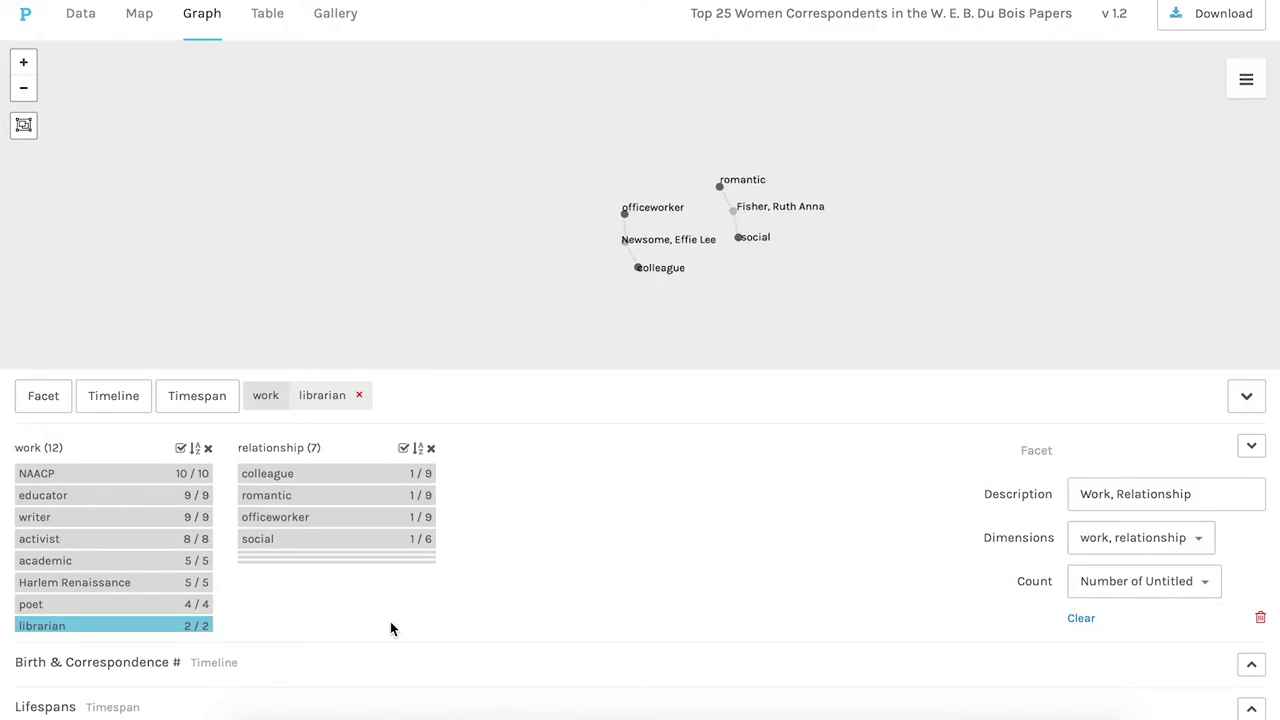
left_click(175, 629)
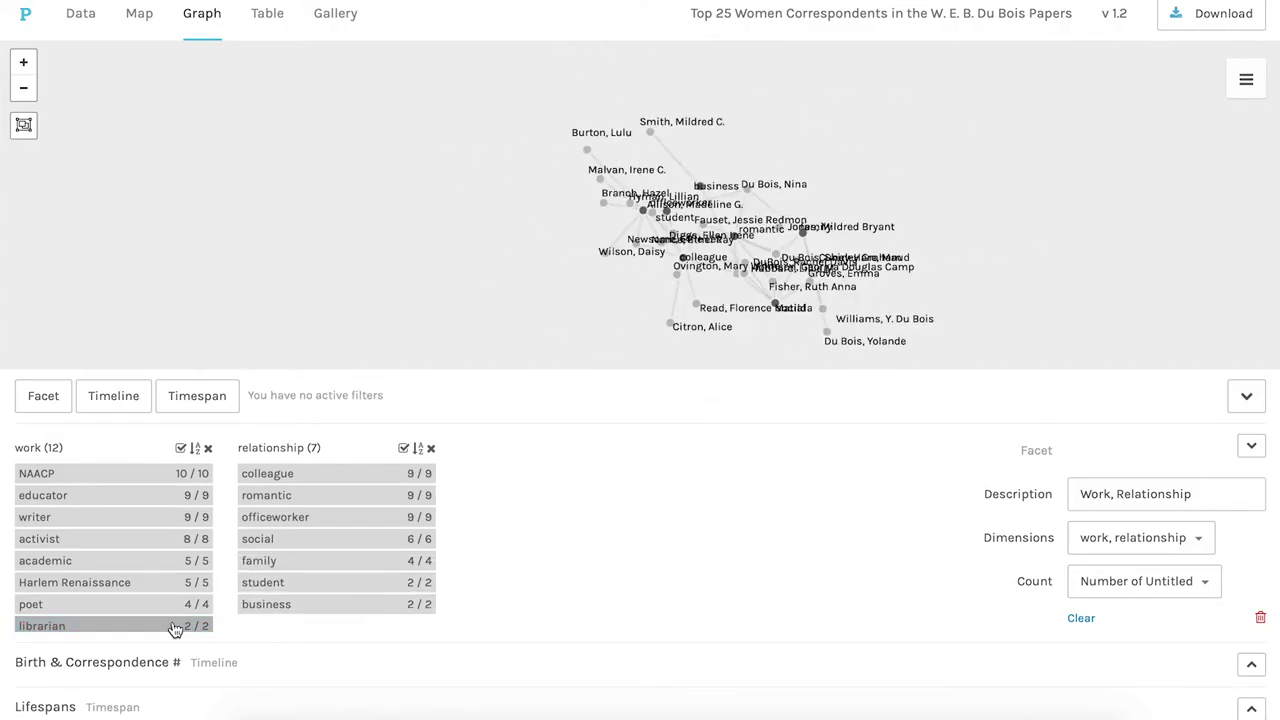
left_click(1247, 83)
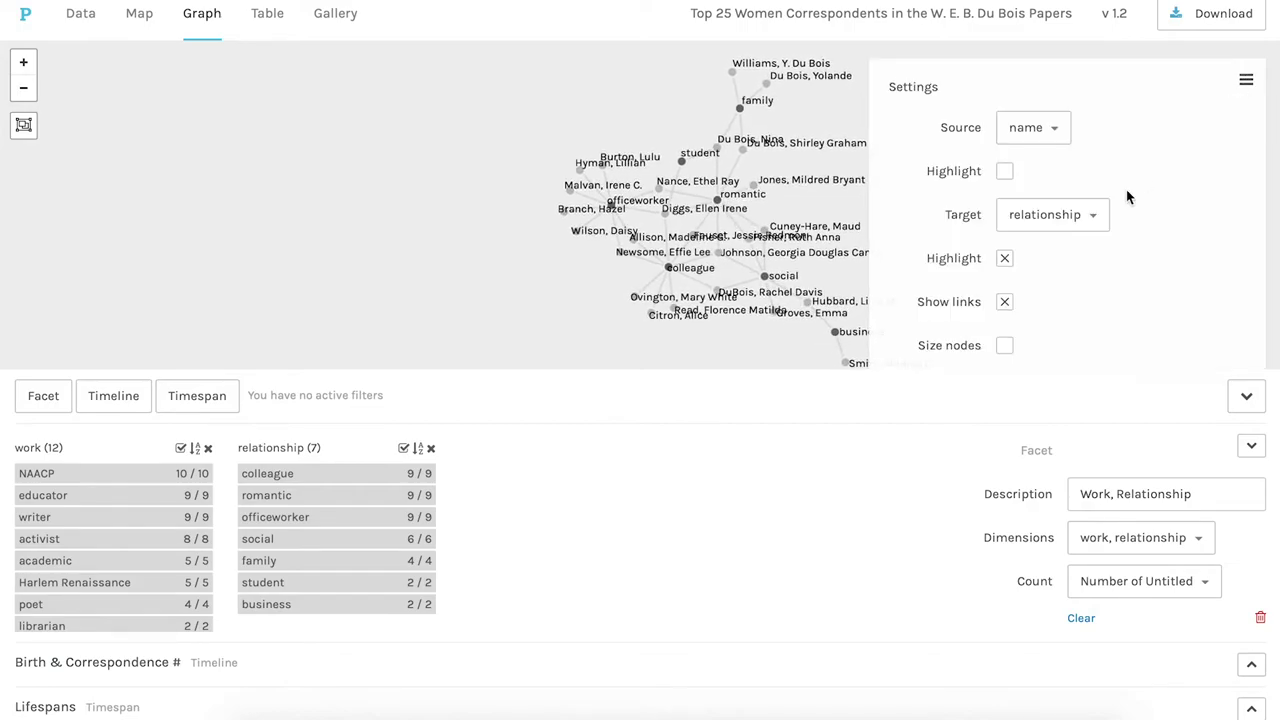
left_click(1088, 215)
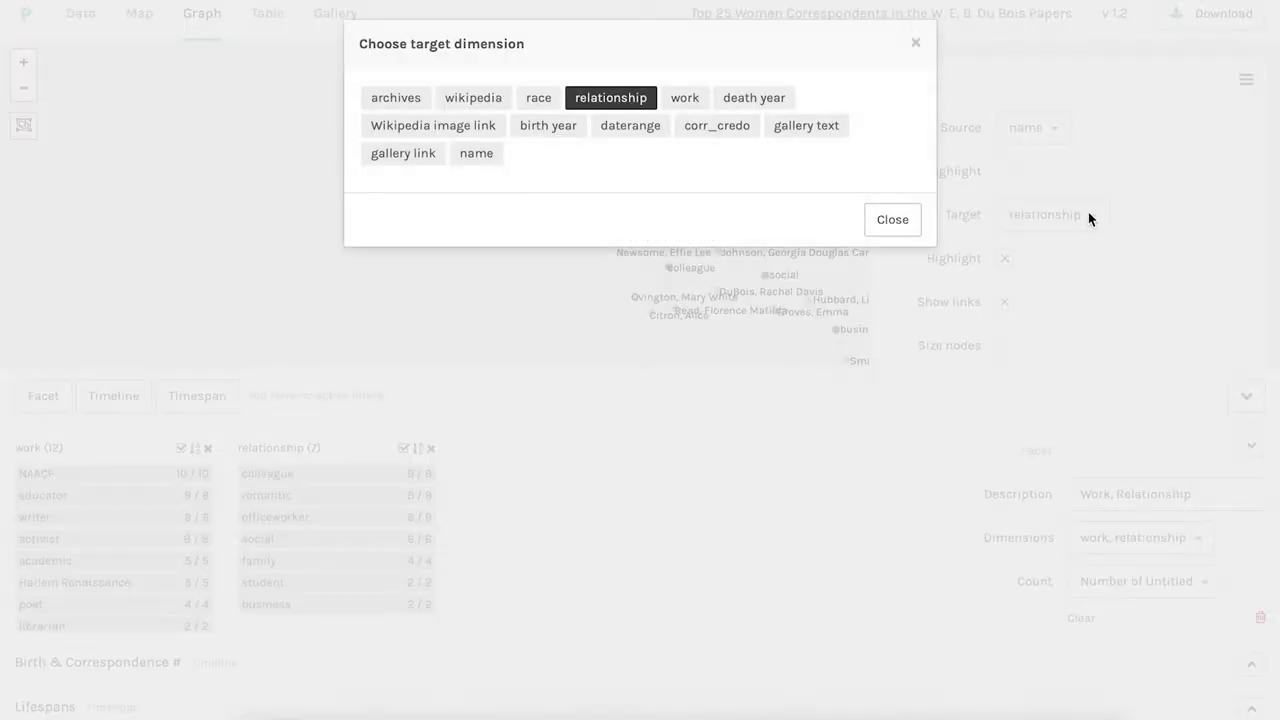
left_click(474, 99)
left_click(906, 229)
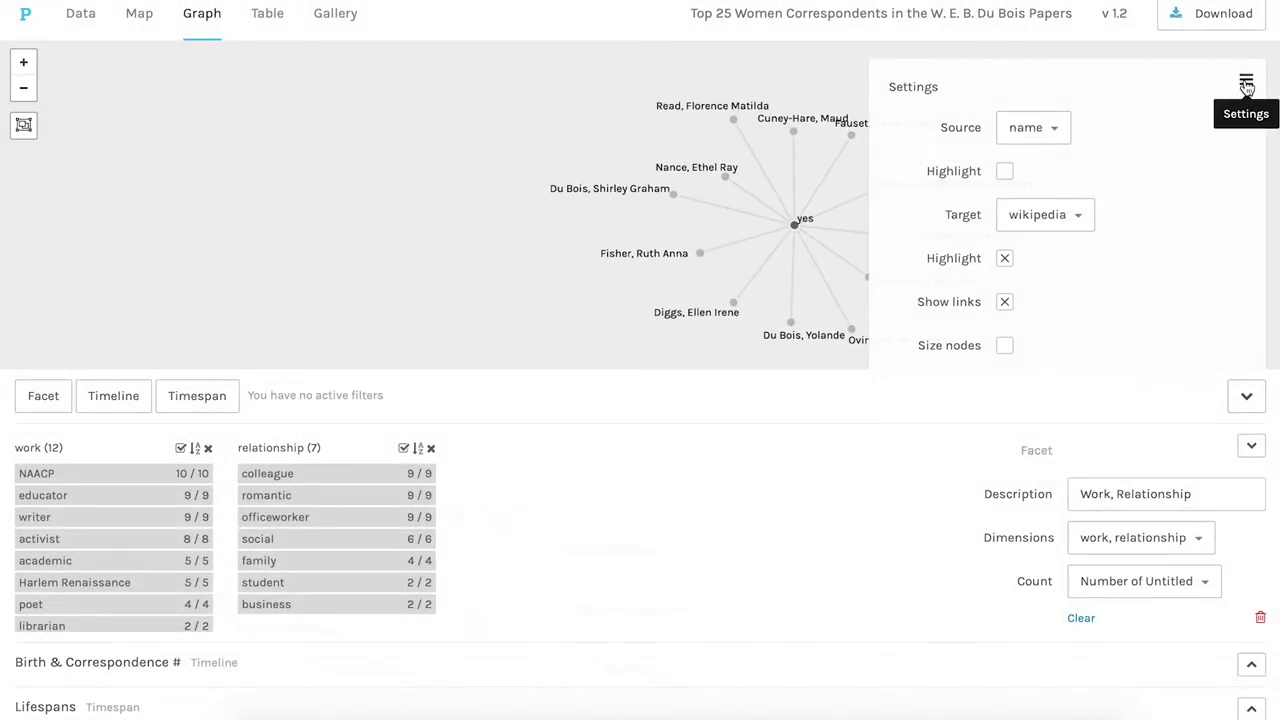
left_click(1247, 83)
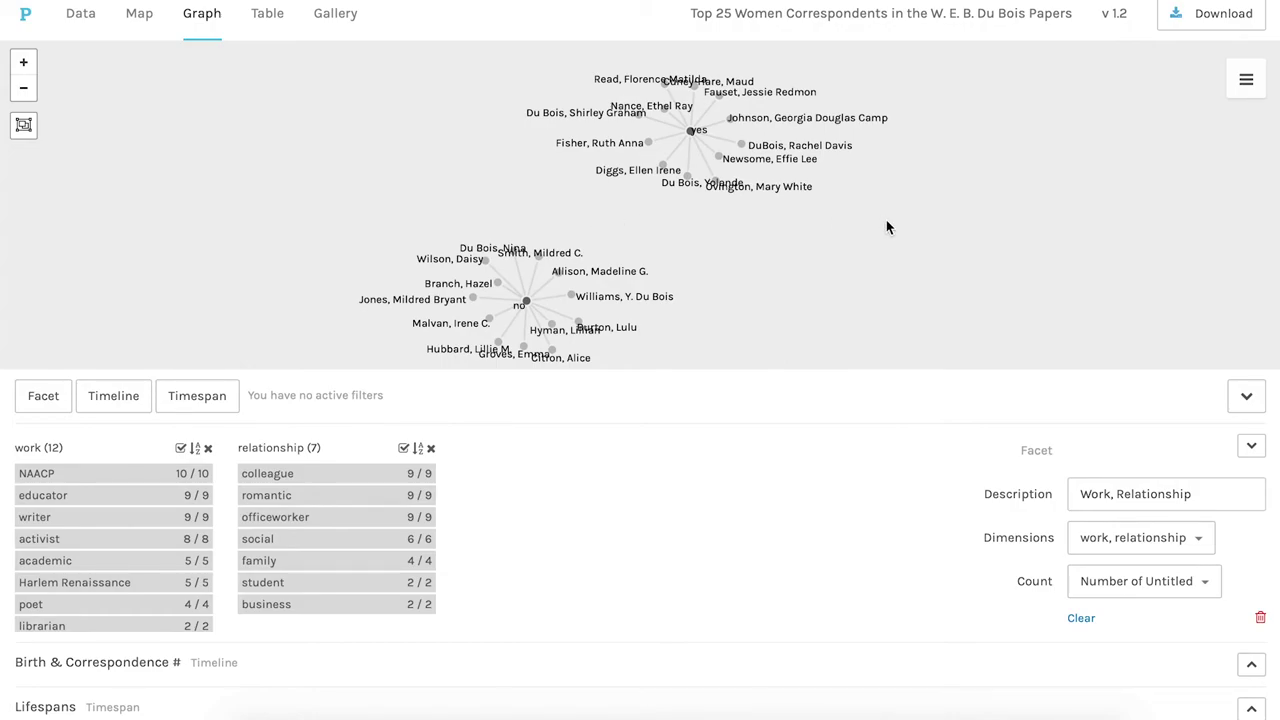
left_click(137, 479)
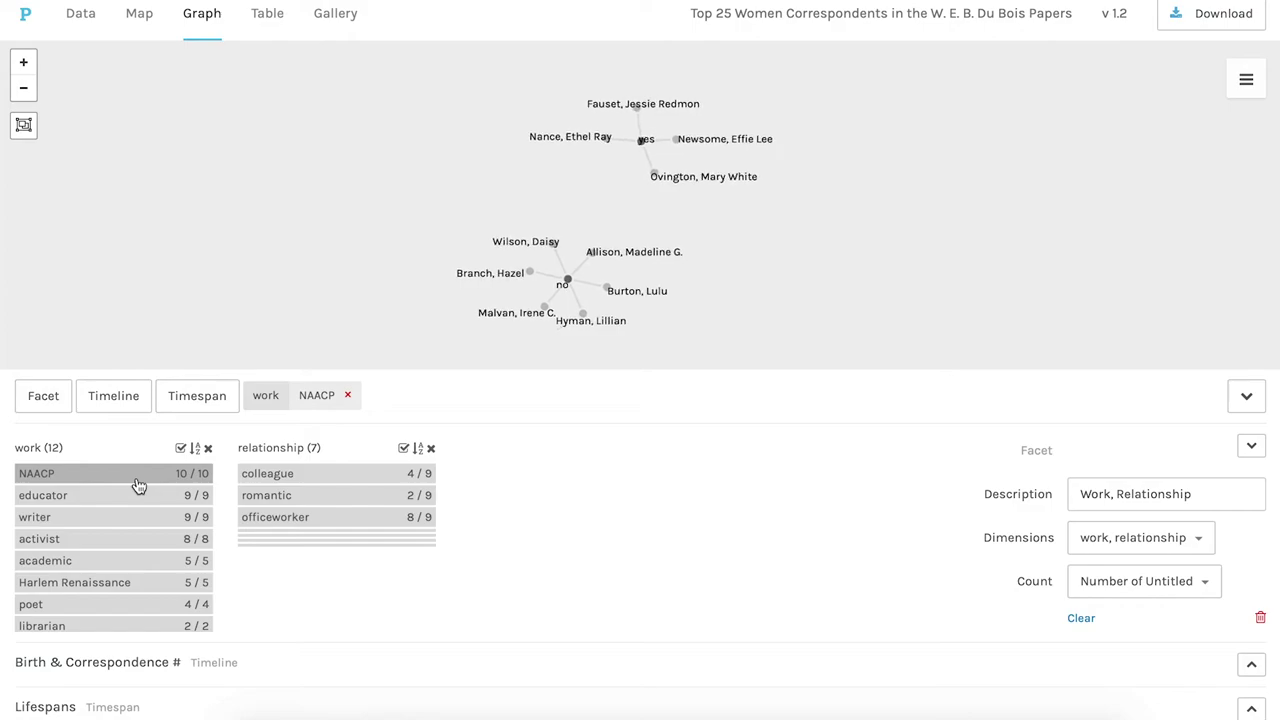
left_click(281, 482)
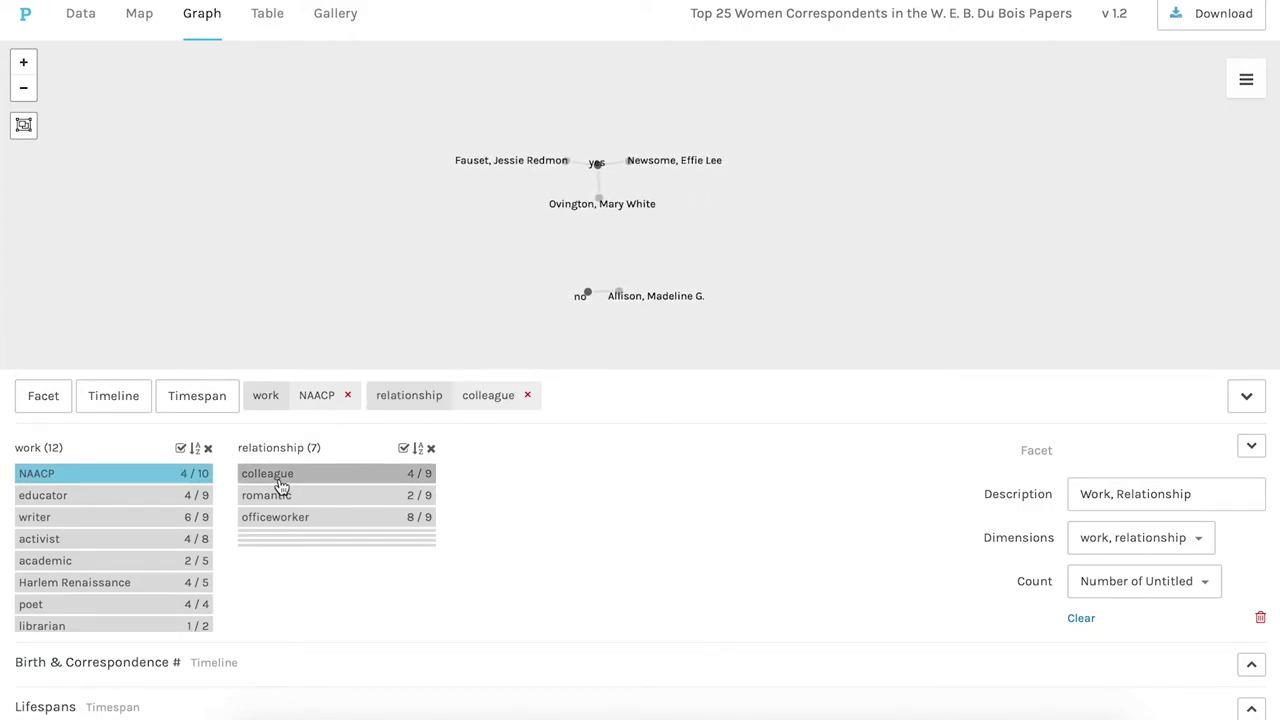
left_click(281, 485)
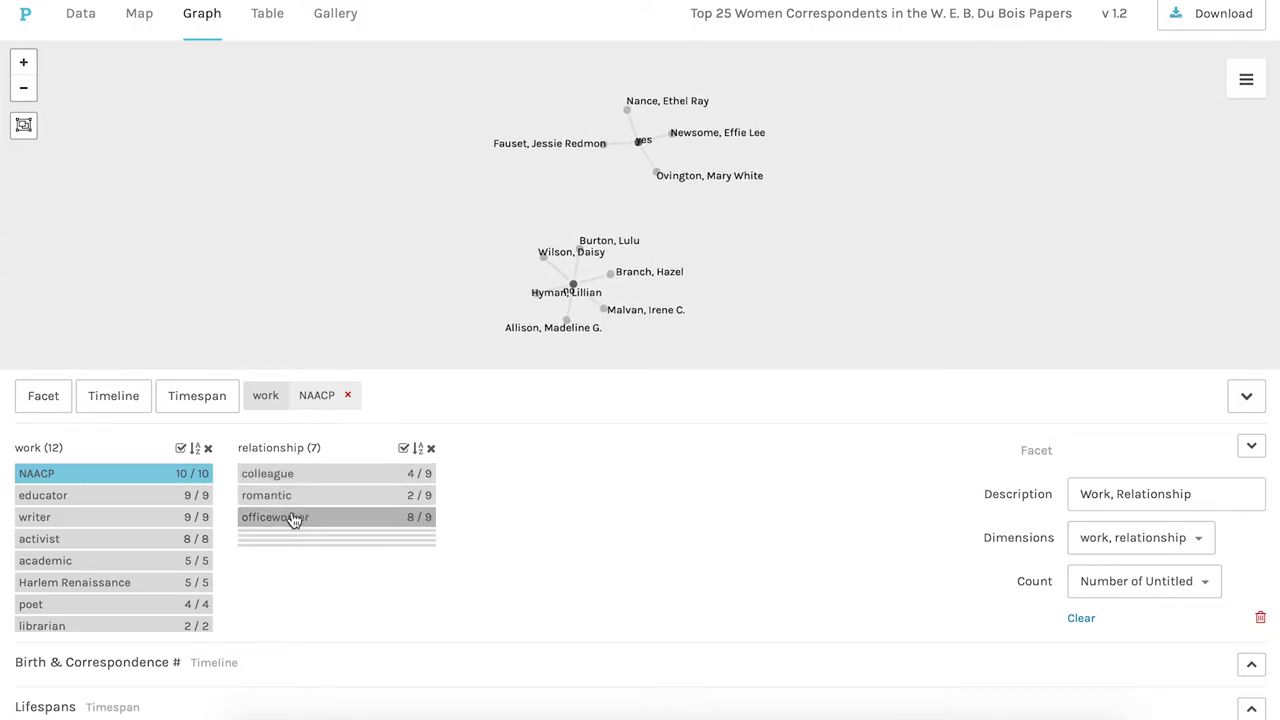
left_click(293, 518)
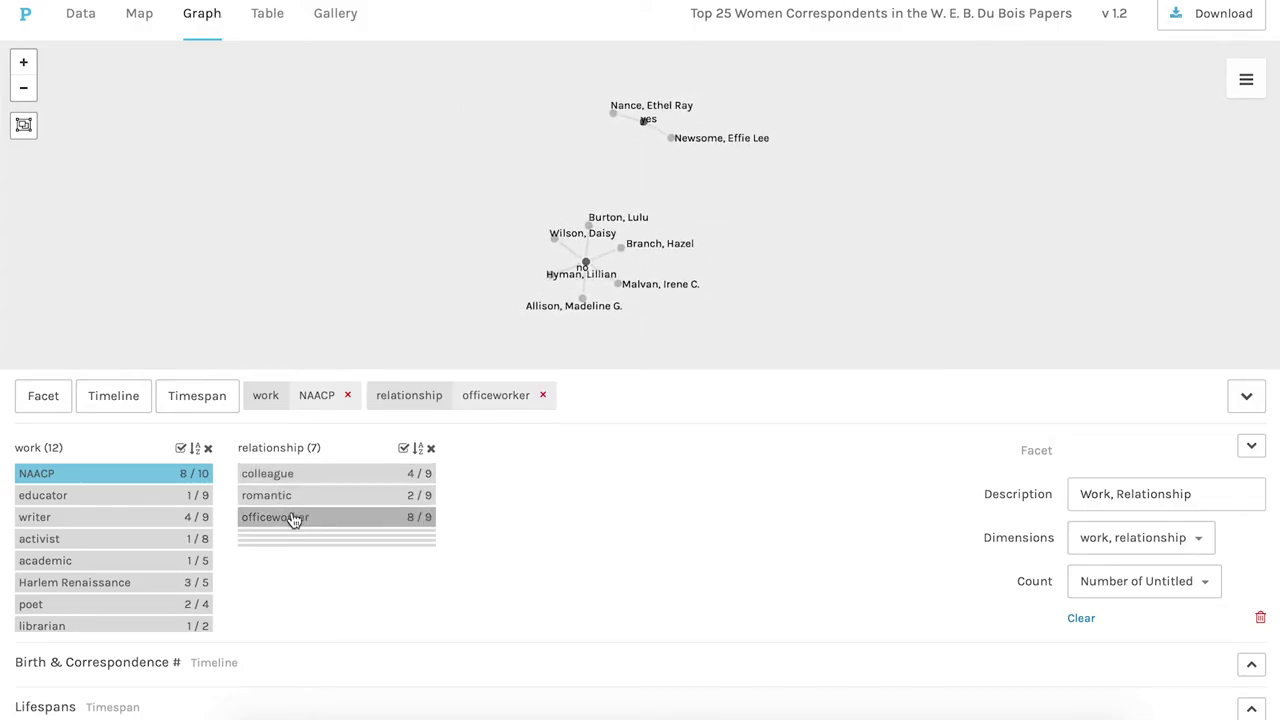
left_click(293, 518)
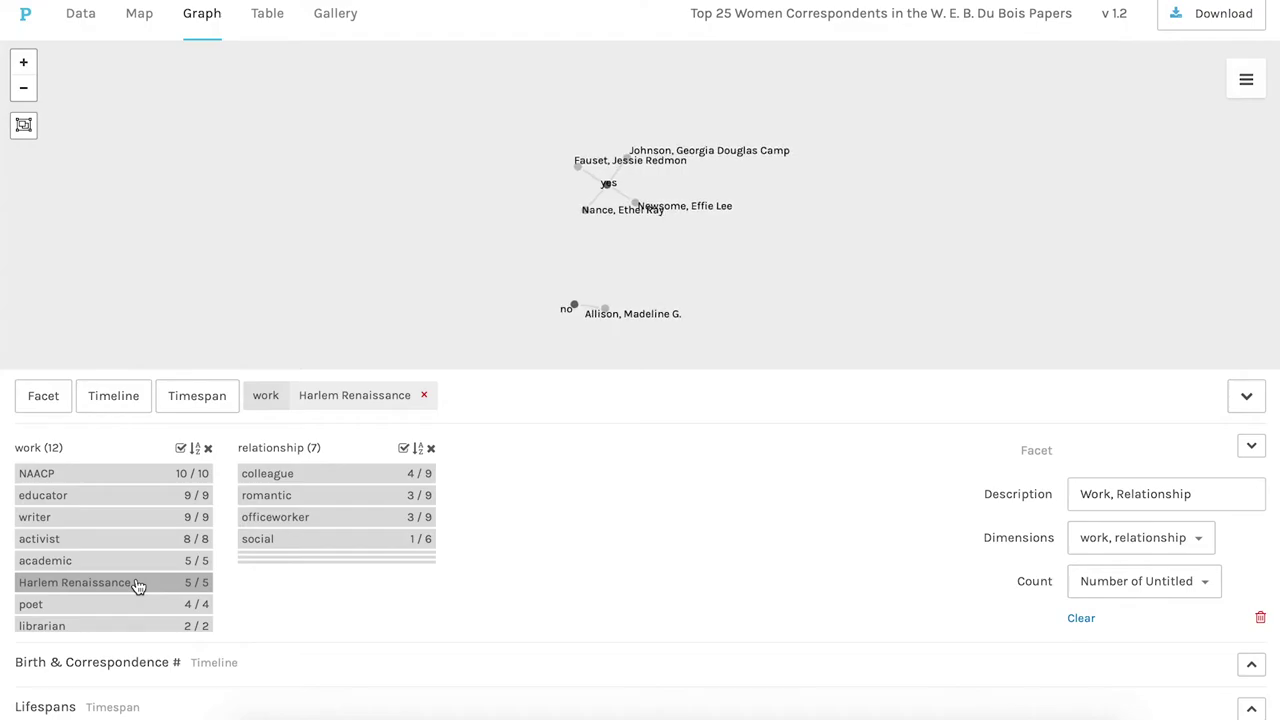
left_click(137, 584)
left_click(119, 627)
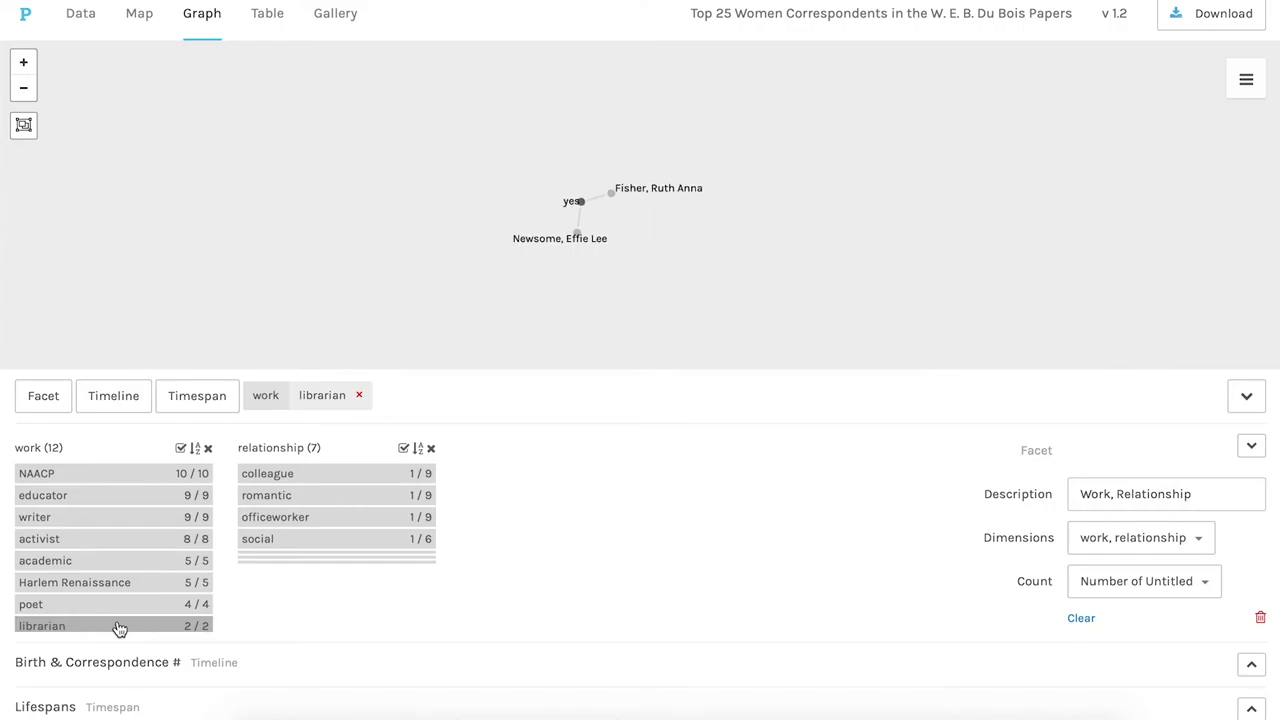
left_click(119, 627)
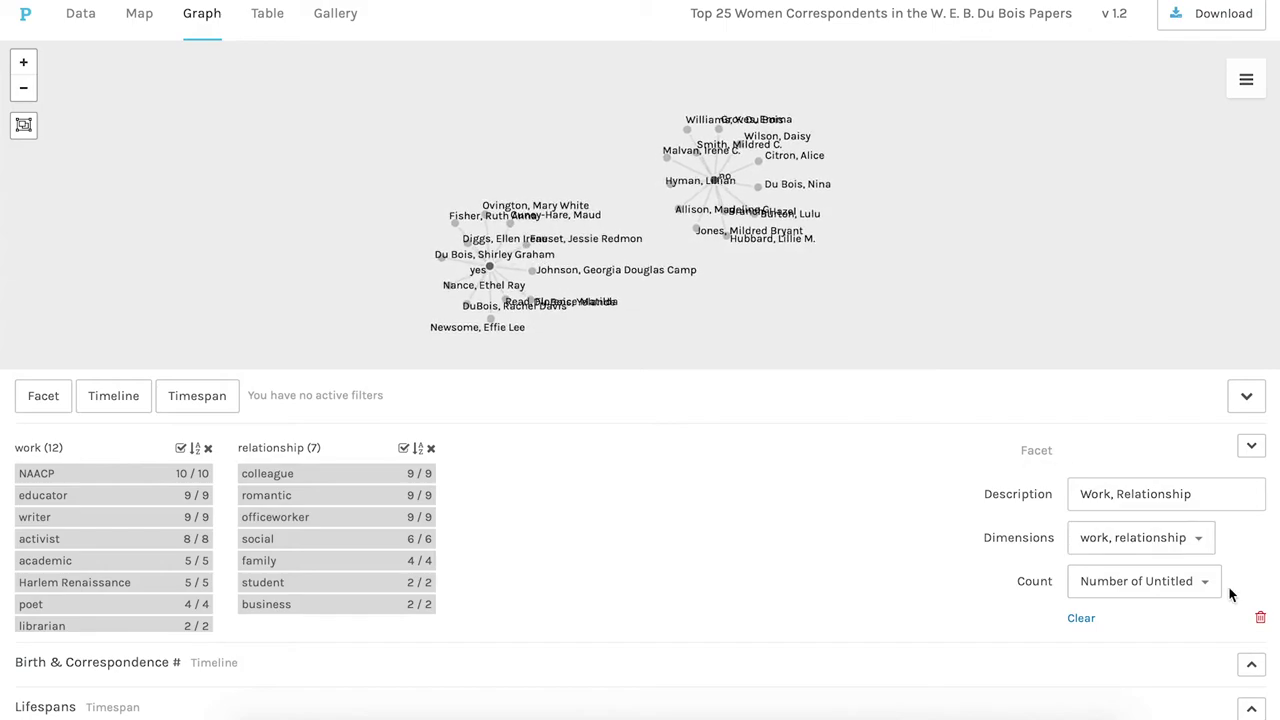
- Expand the Birth & Correspondence timeline and inspect correspondent names on its birth-year bars
left_click(1256, 660)
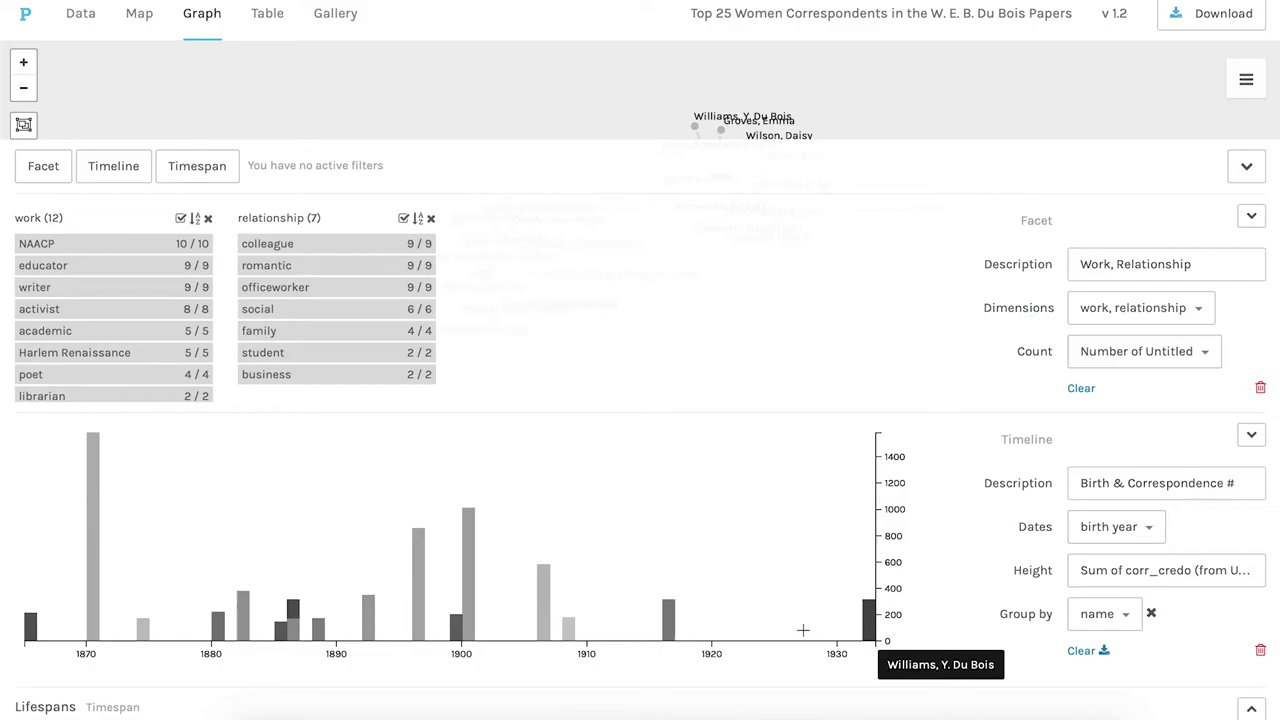
mouse_move(95, 603)
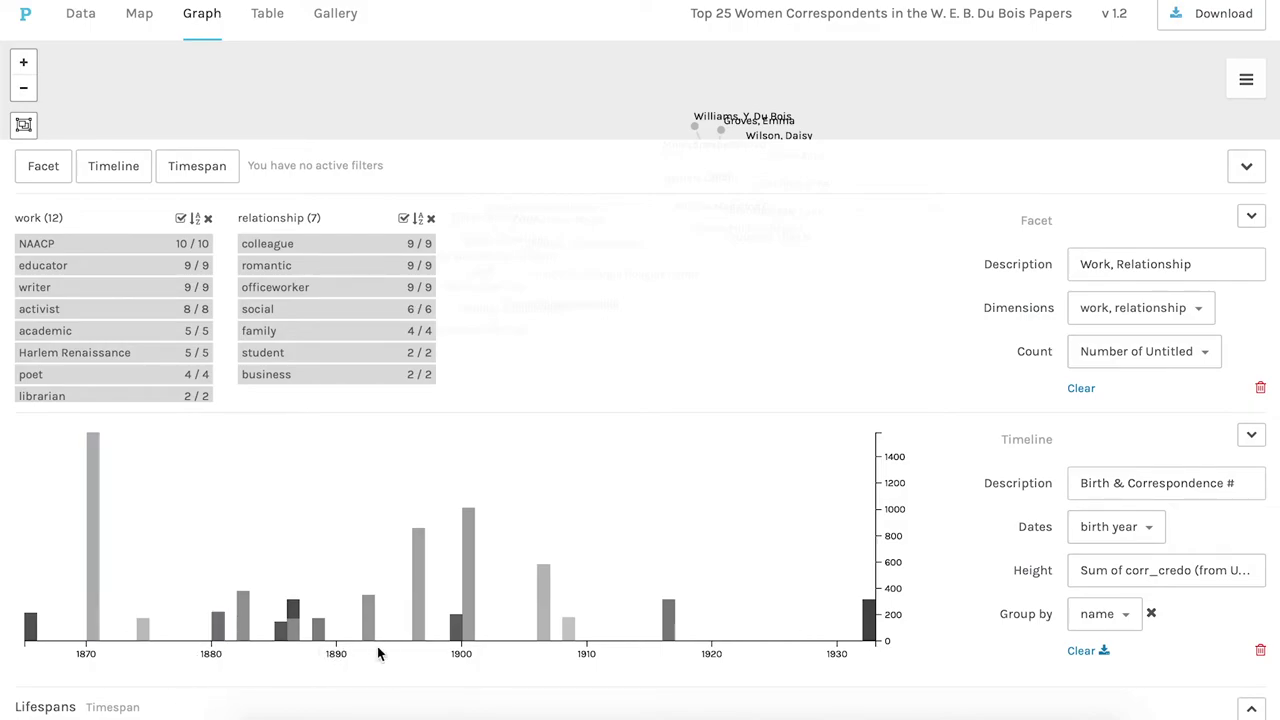
mouse_move(423, 630)
mouse_move(471, 630)
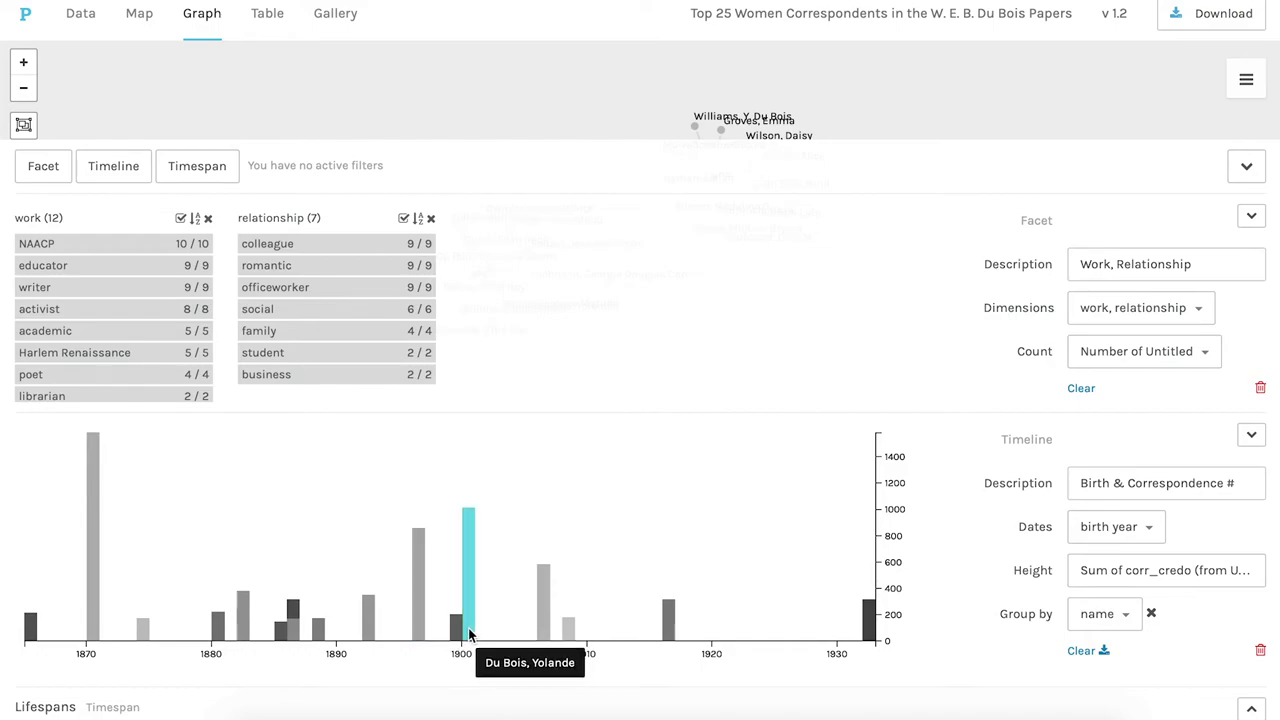
mouse_move(551, 628)
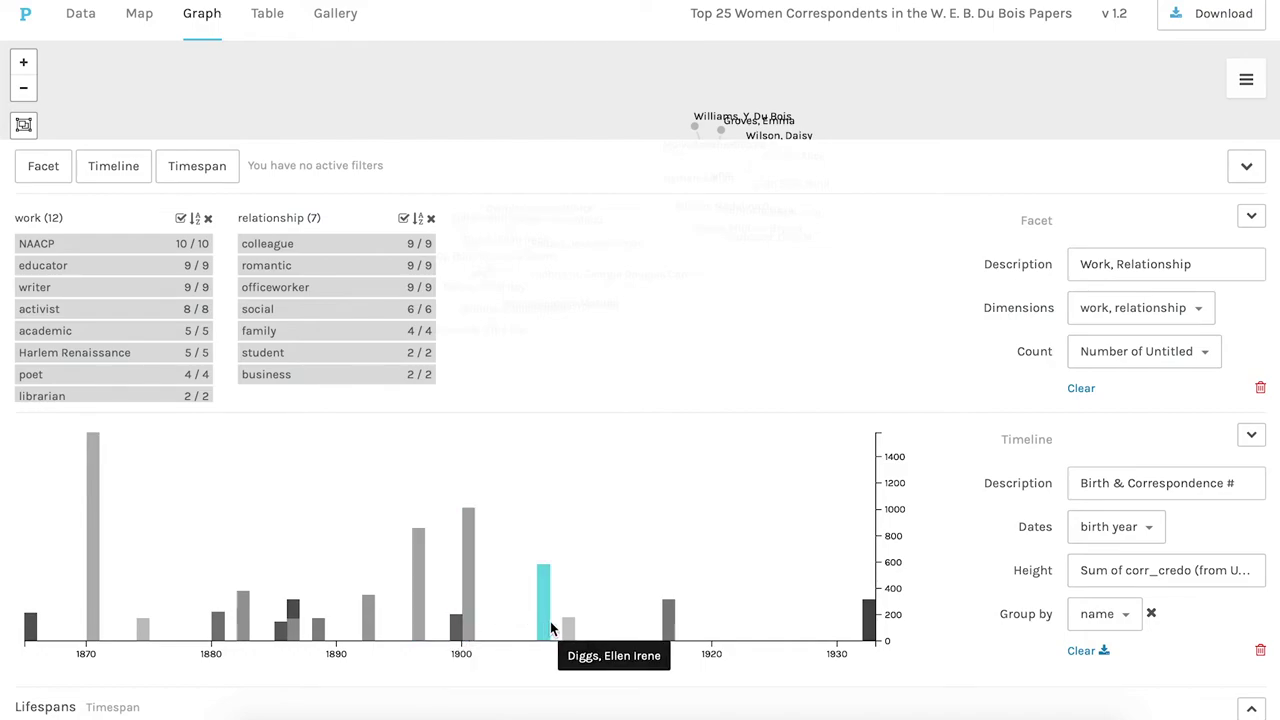
mouse_move(869, 626)
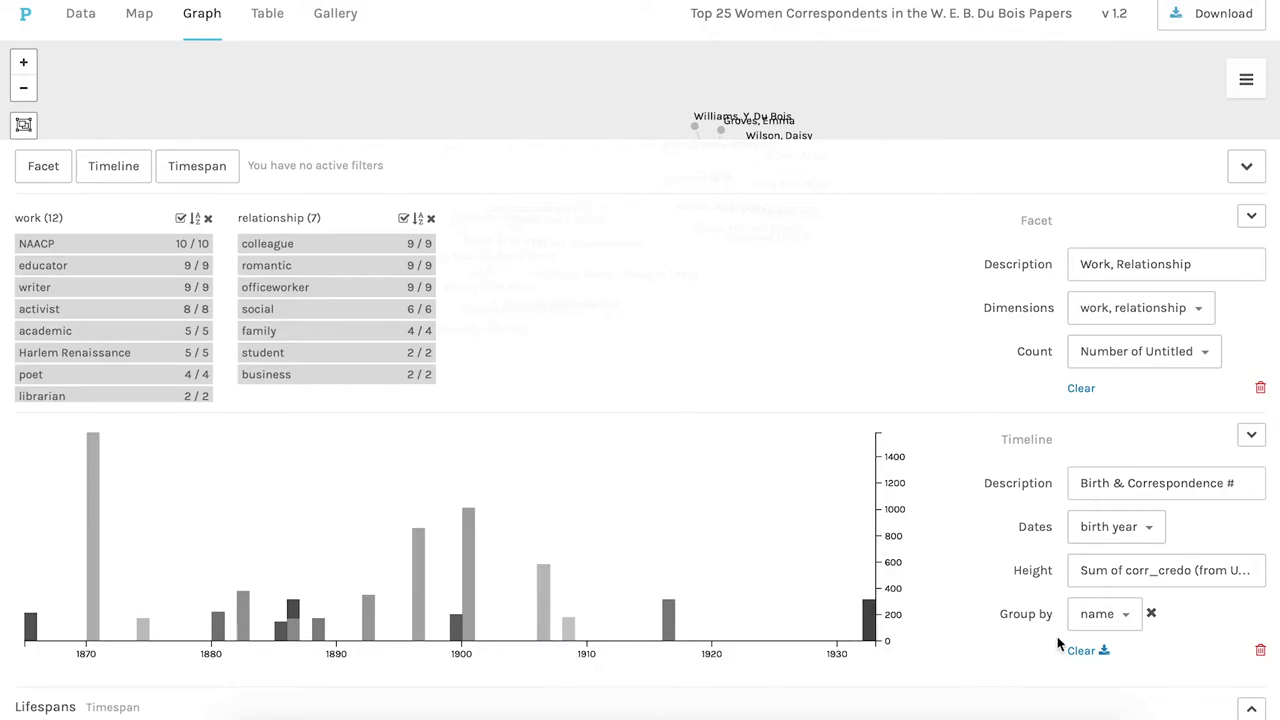
- Expand the Lifespans timespan and inspect the birth-to-death dates of the bars
left_click(1252, 712)
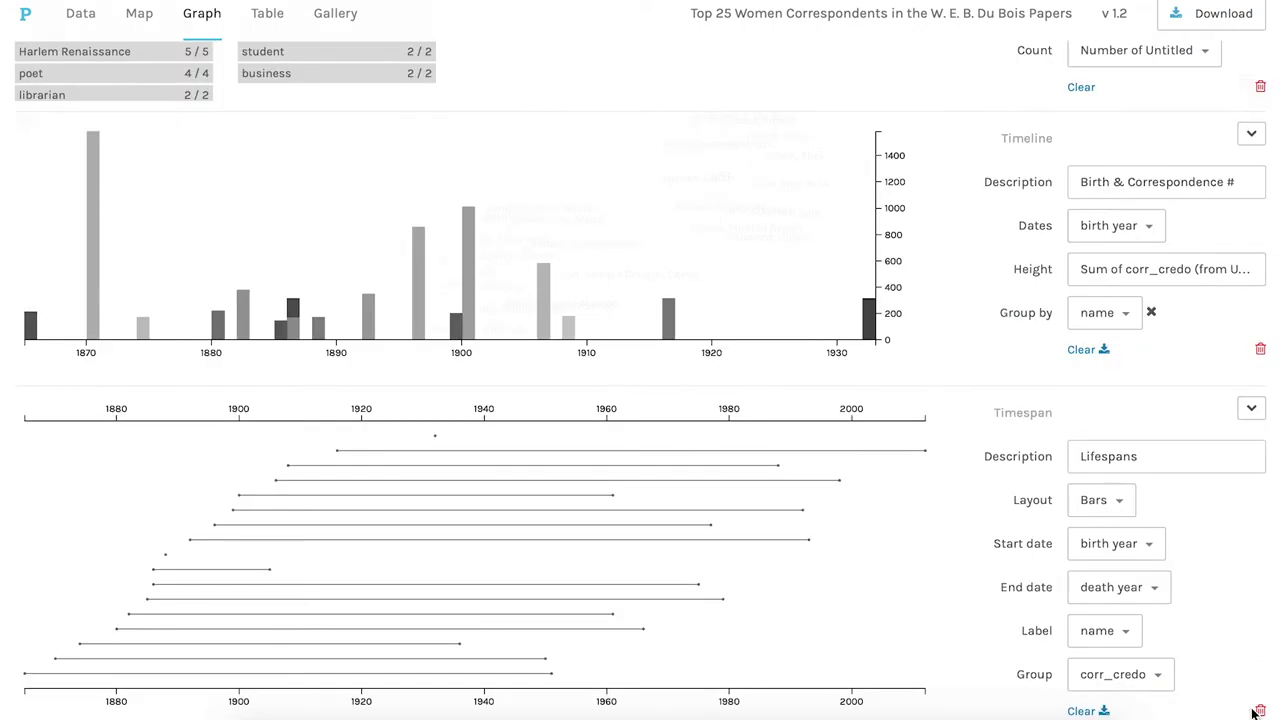
mouse_move(862, 457)
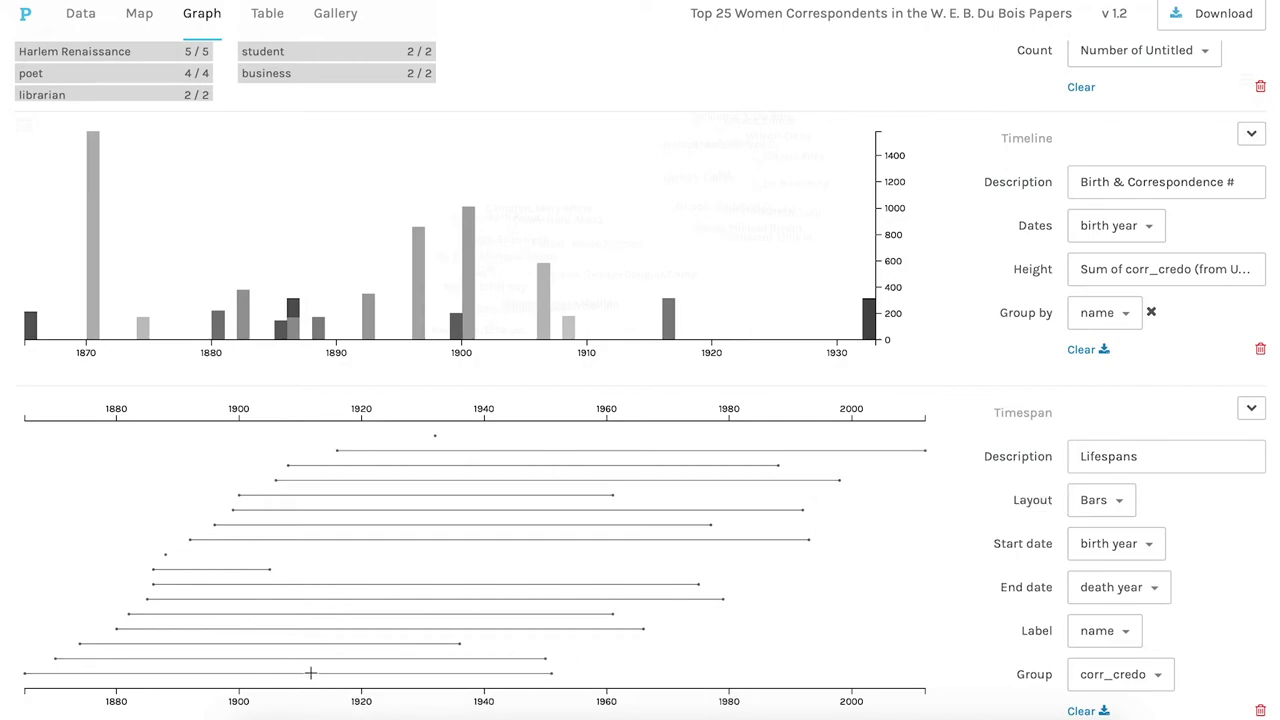
mouse_move(317, 680)
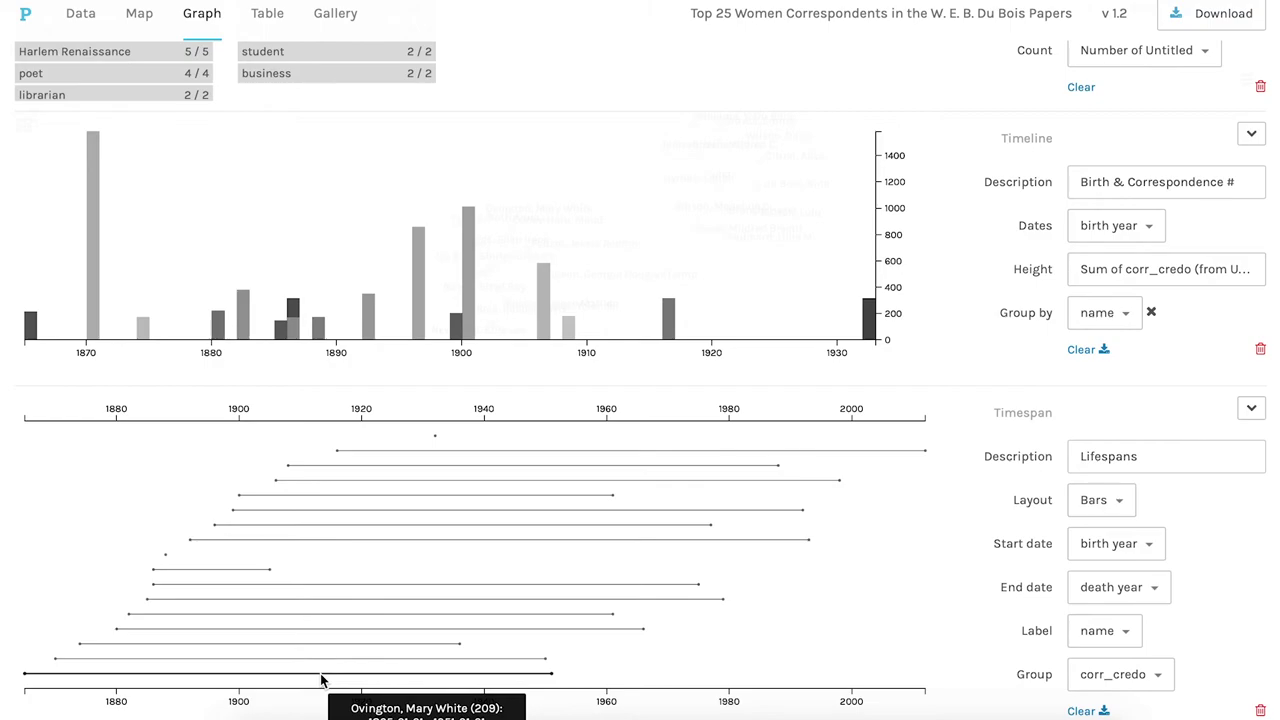
- Switch to the Gallery and collapse the Lifespans, timeline and filter panels
left_click(336, 17)
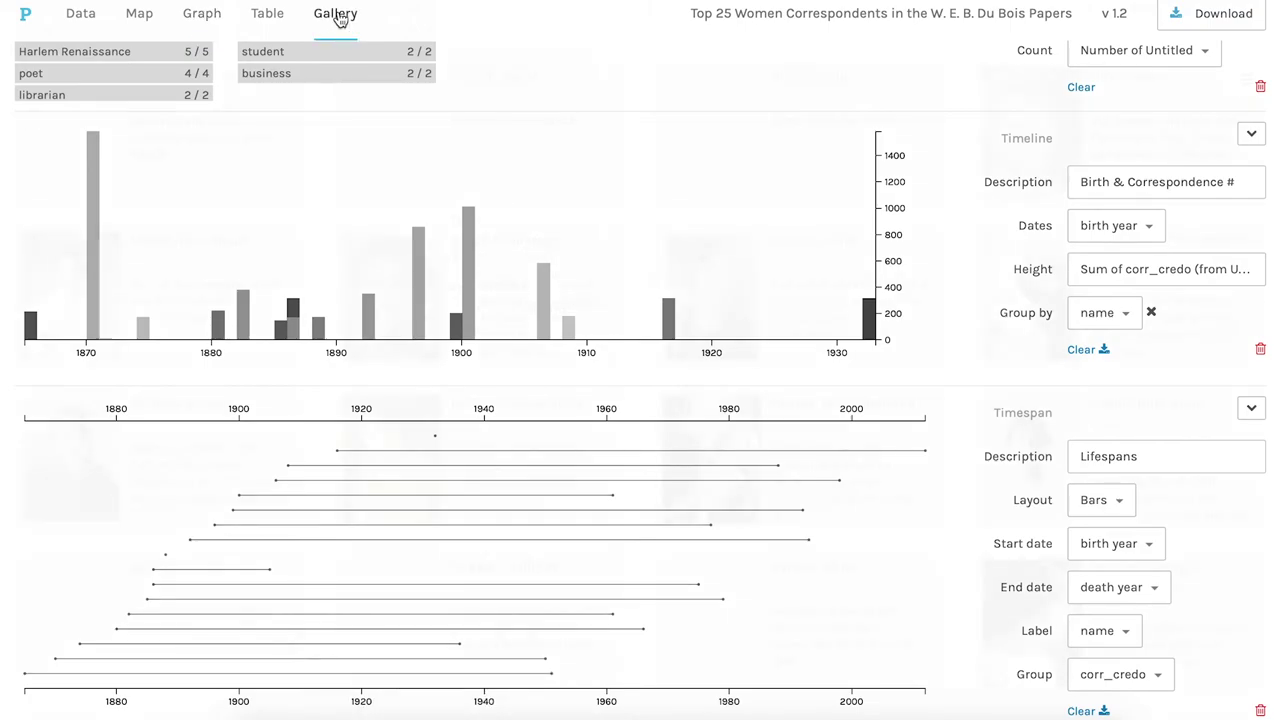
left_click(1251, 410)
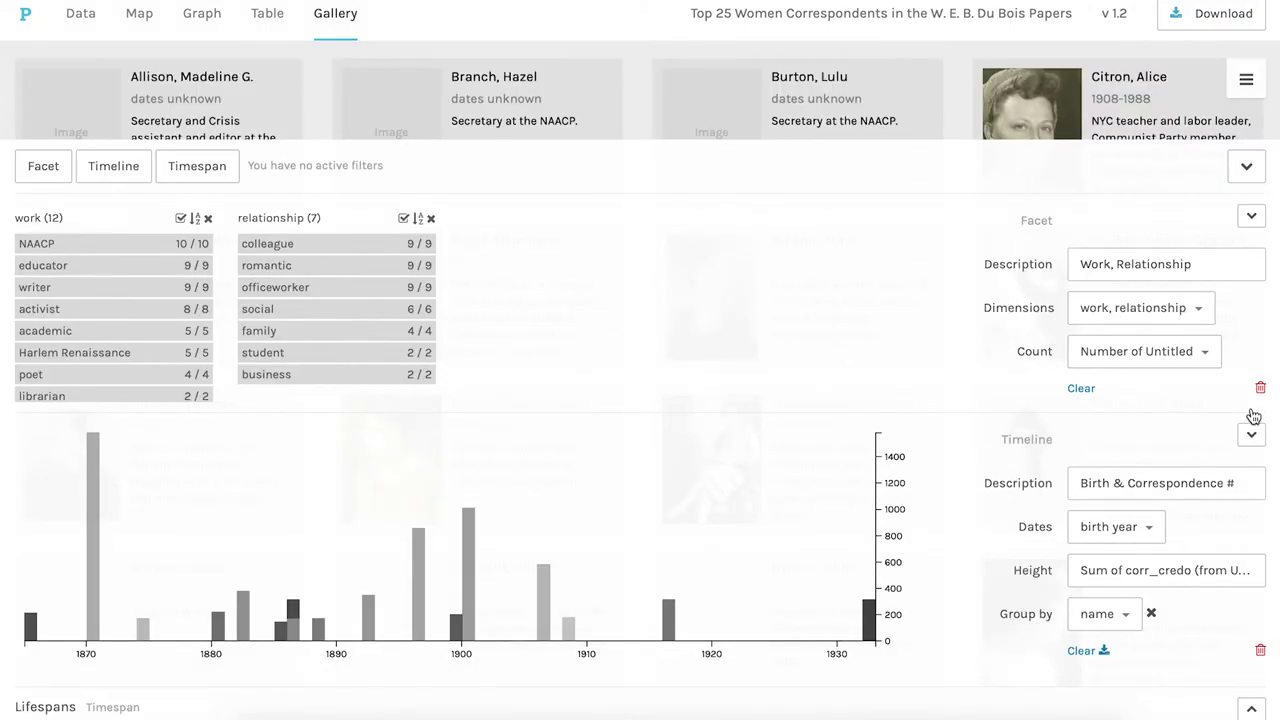
left_click(1251, 436)
left_click(1249, 400)
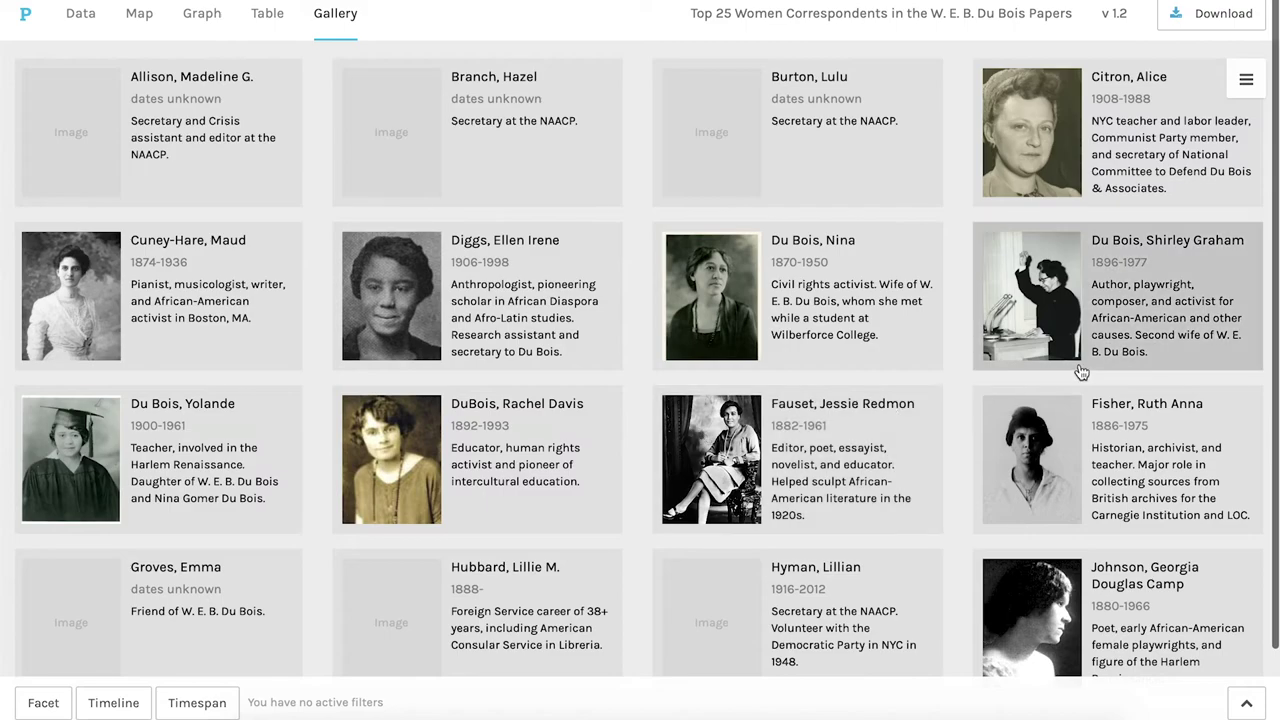
- Set the gallery's Sort by option to birth year in Settings
left_click(1247, 79)
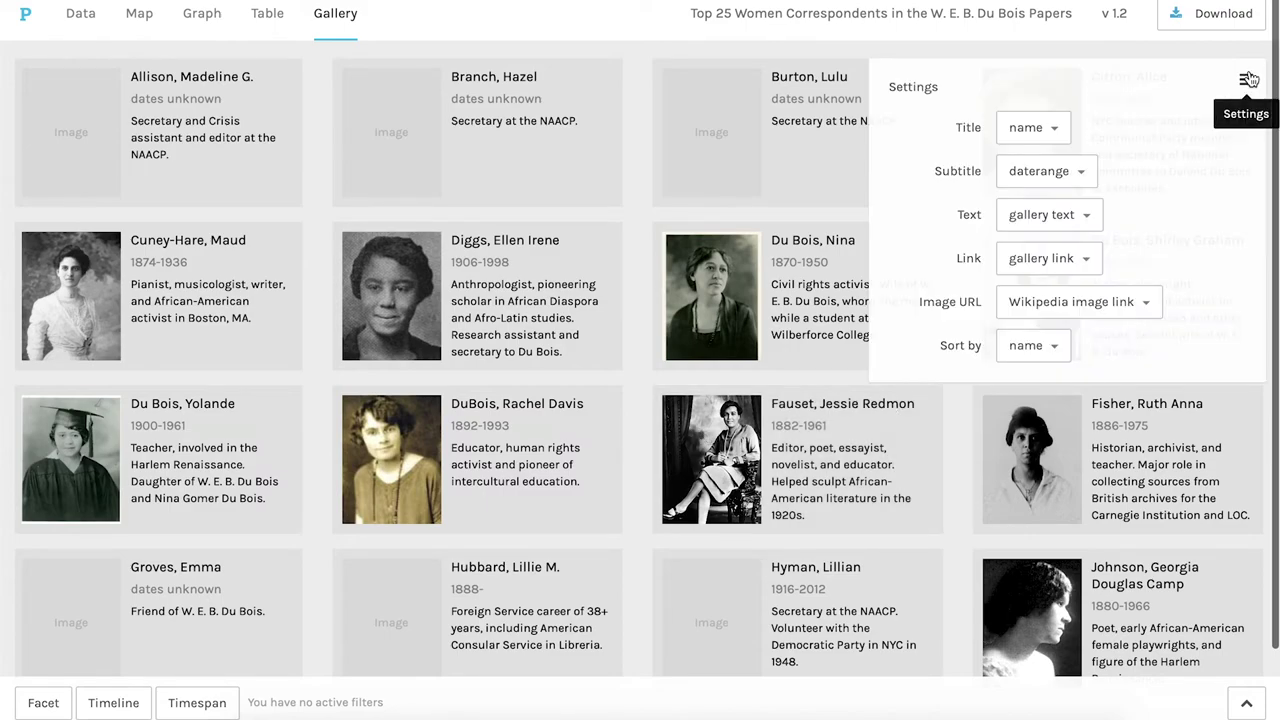
left_click(1057, 351)
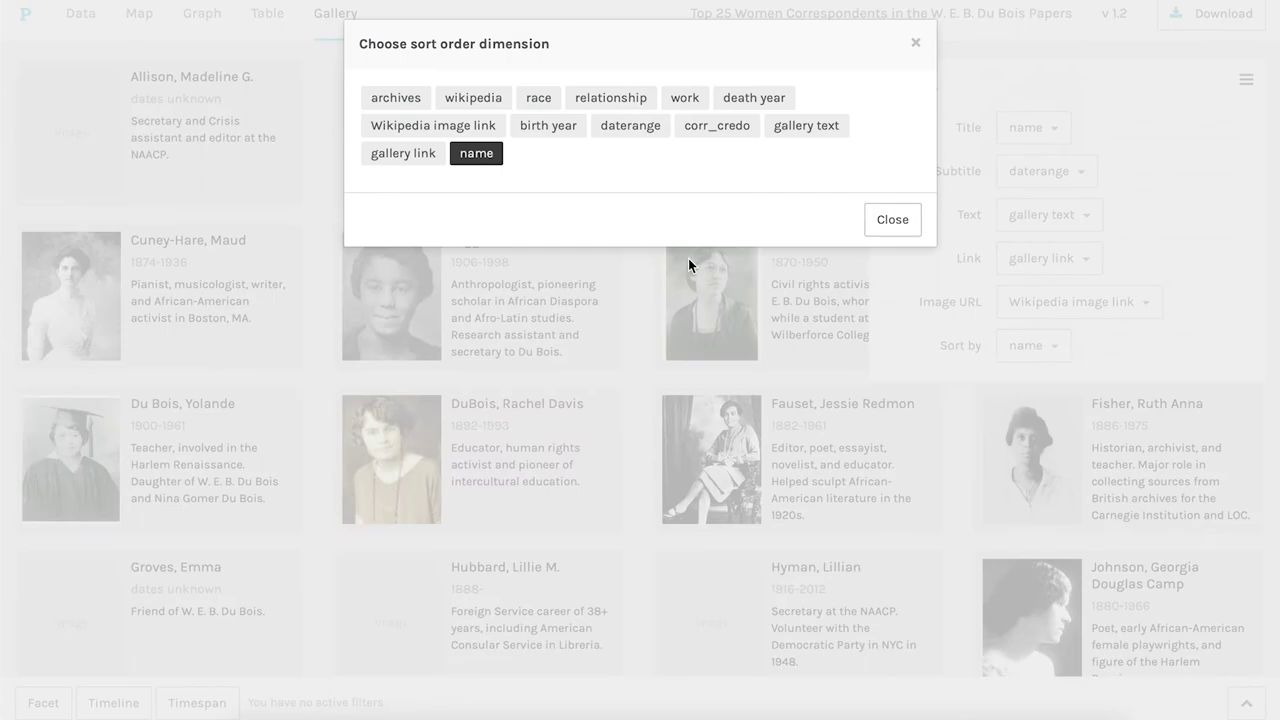
left_click(570, 135)
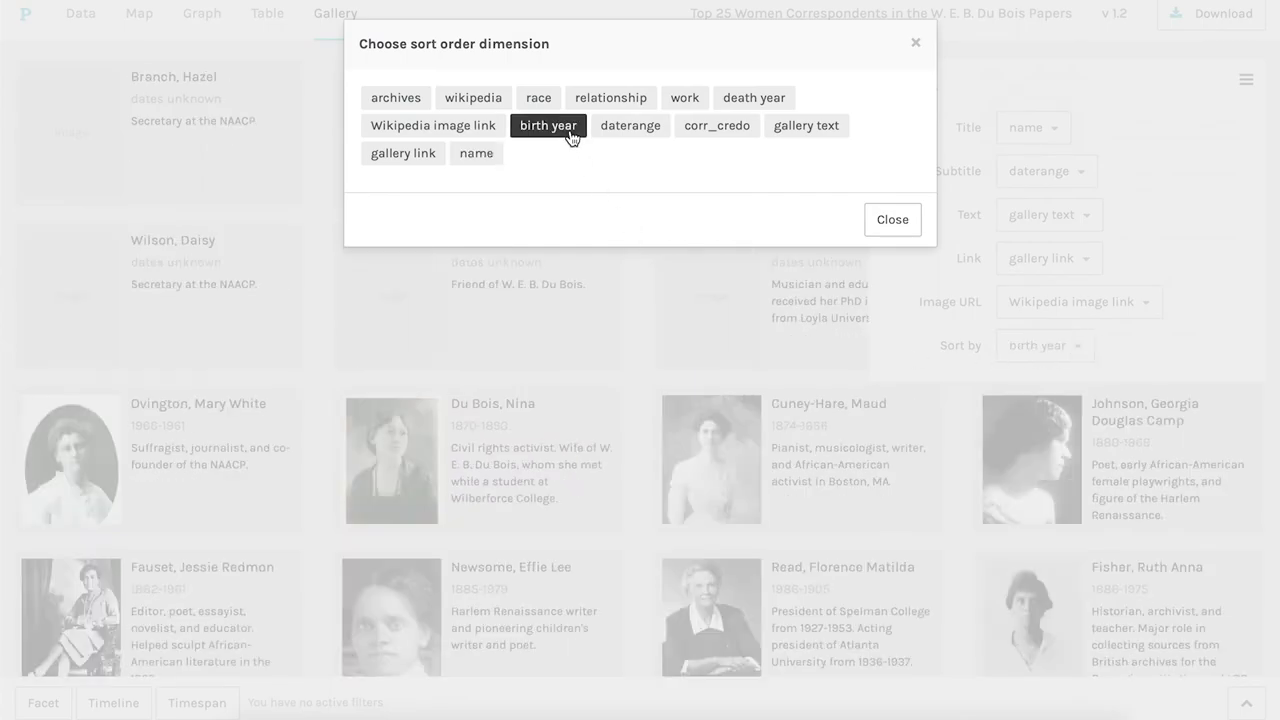
left_click(893, 222)
left_click(1247, 82)
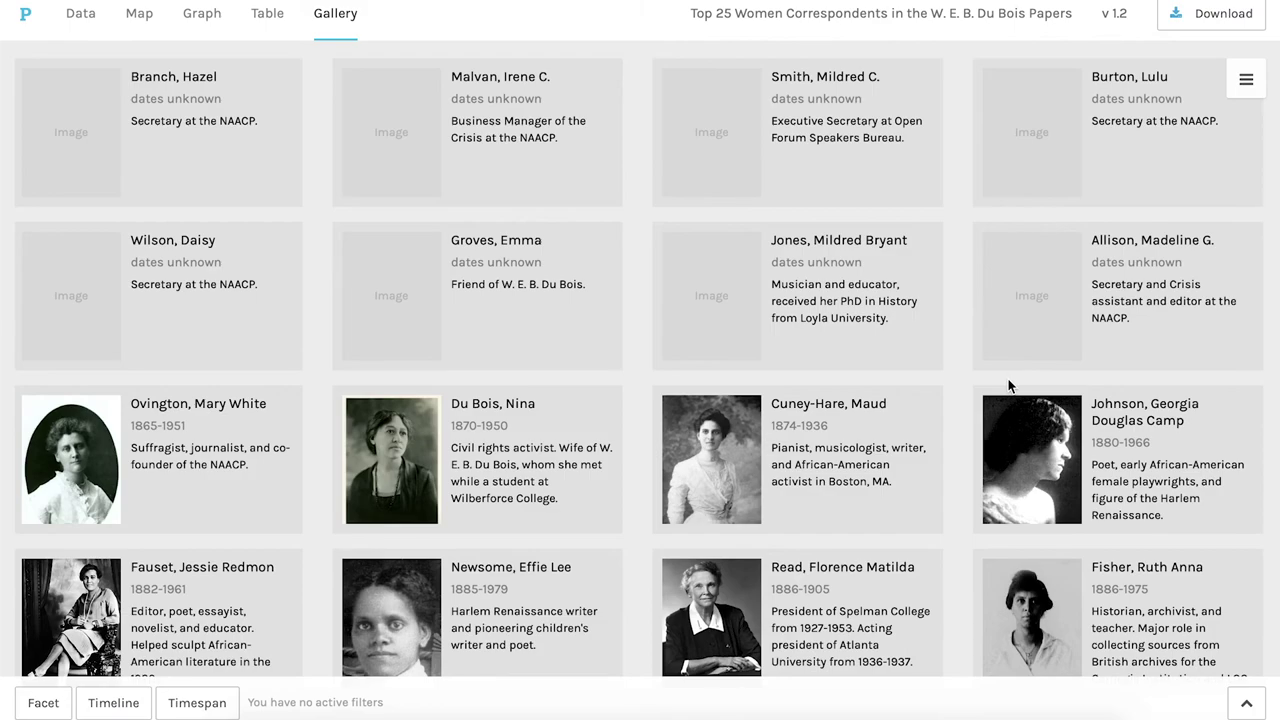
scroll(1008, 381, "down", 3)
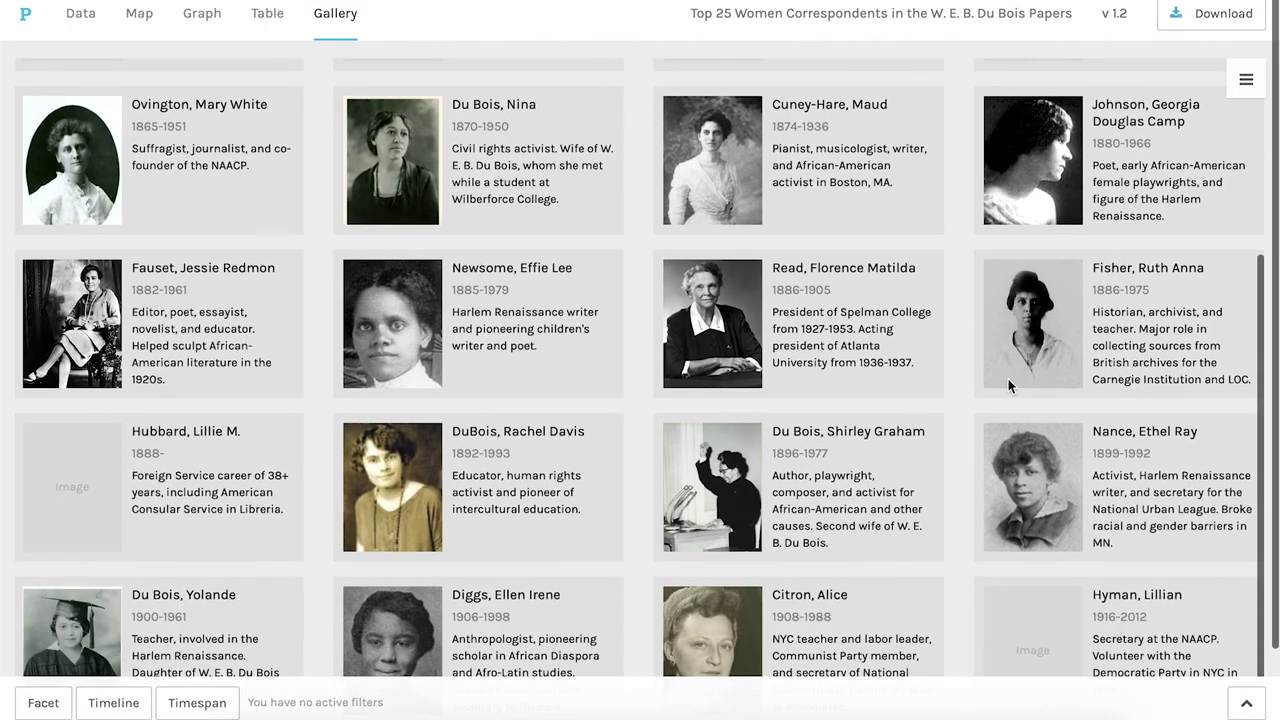
scroll(1008, 384, "down", 2)
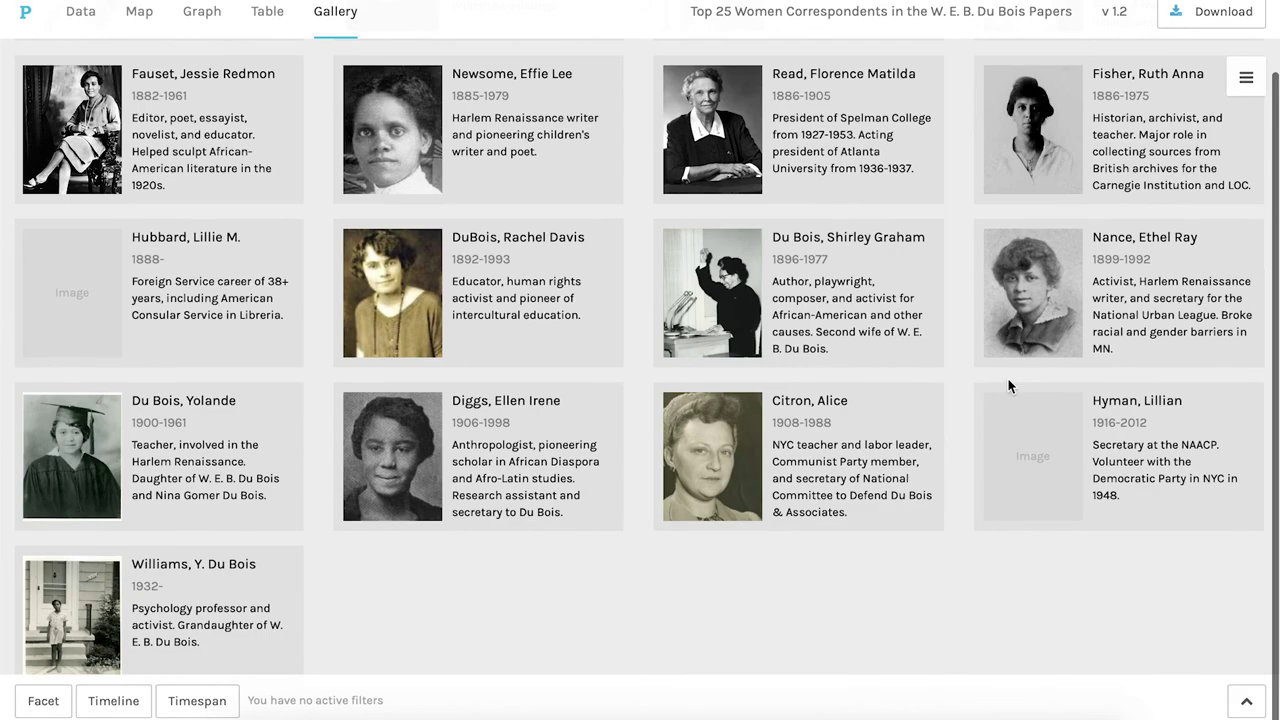